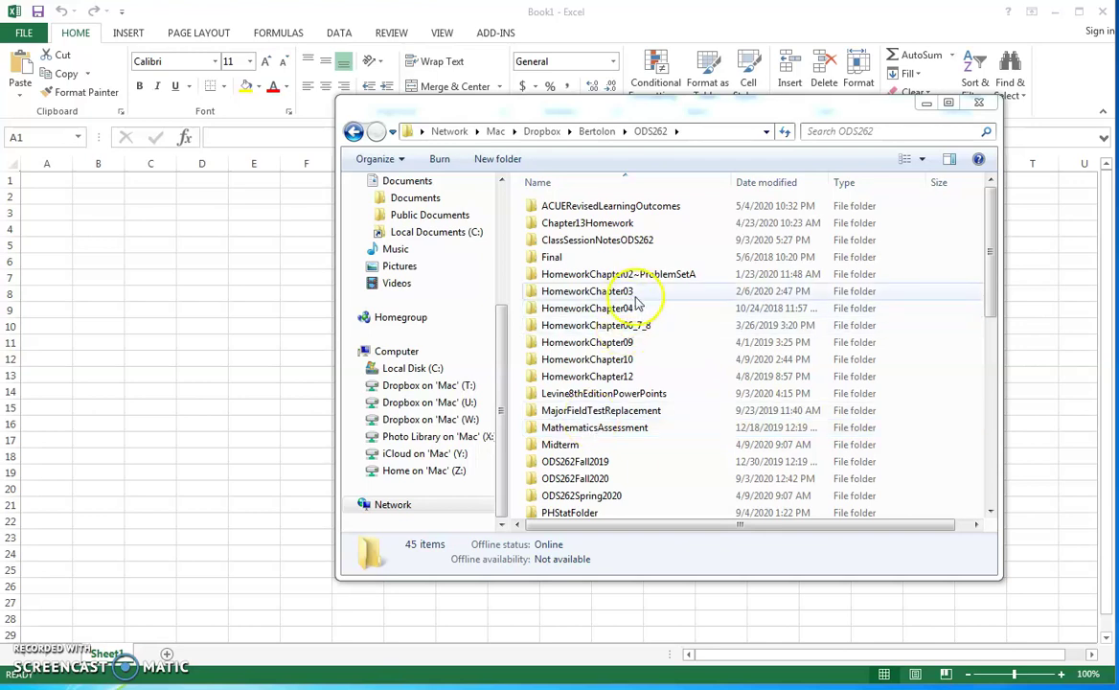
# Step: View the ODS262 folder's full path in the address bar, then reload the folder listing
pyautogui.click(711, 132)
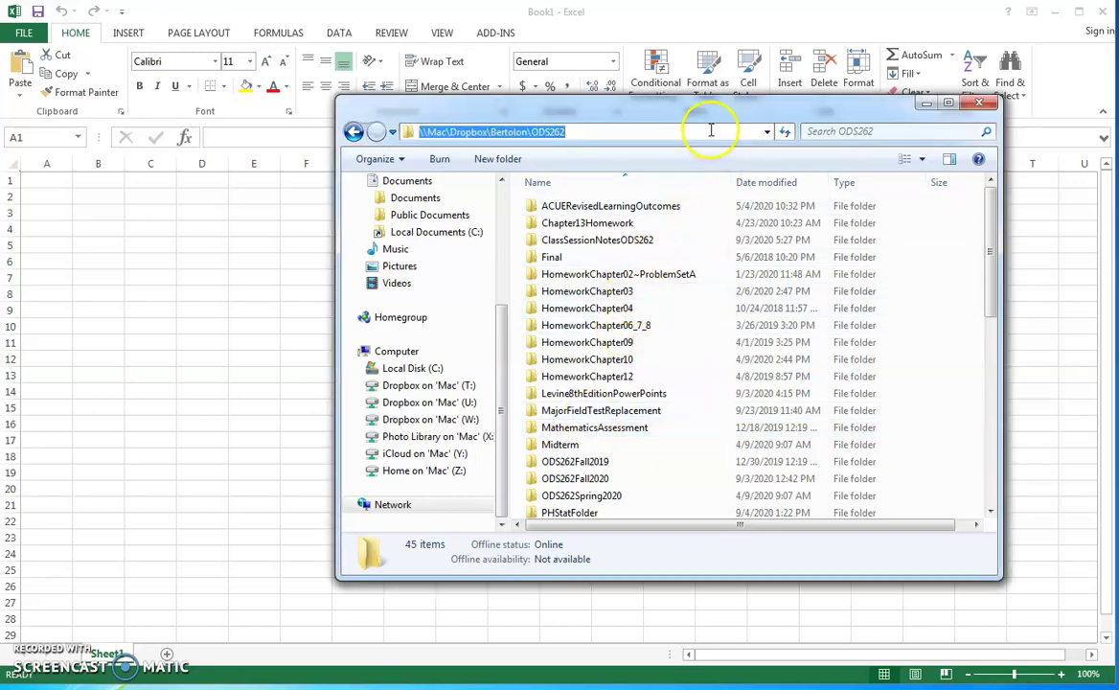
pyautogui.click(699, 131)
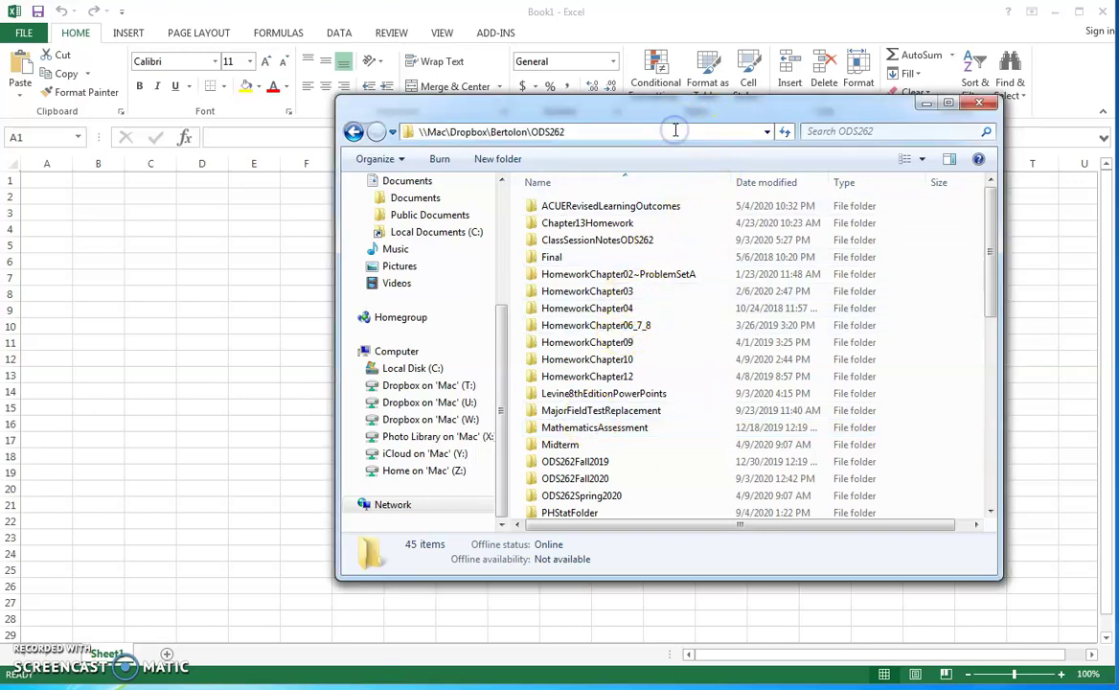
pyautogui.click(635, 146)
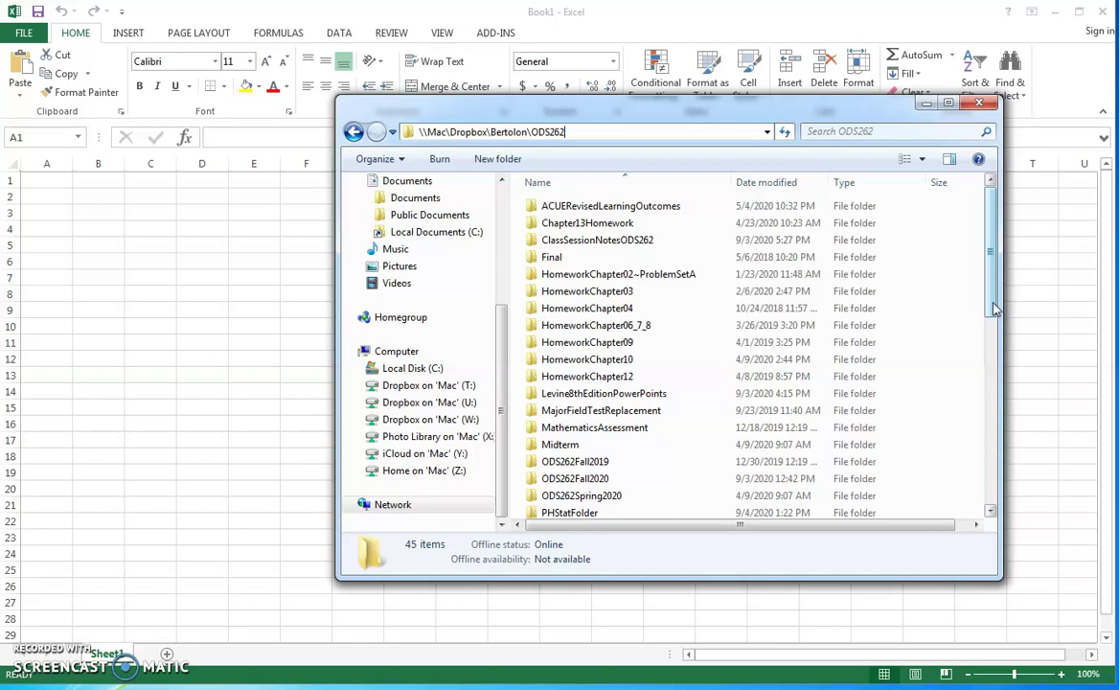
pyautogui.moveTo(993, 309)
pyautogui.mouseDown()
pyautogui.moveTo(987, 327)
pyautogui.moveTo(987, 305)
pyautogui.mouseUp()
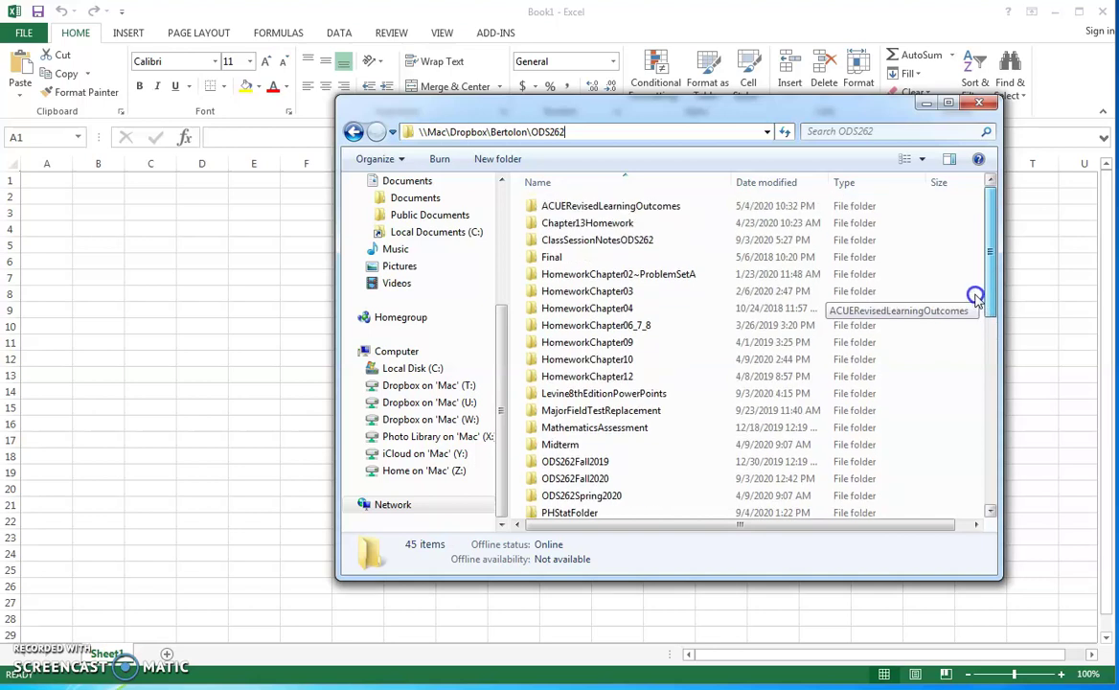
pyautogui.click(577, 130)
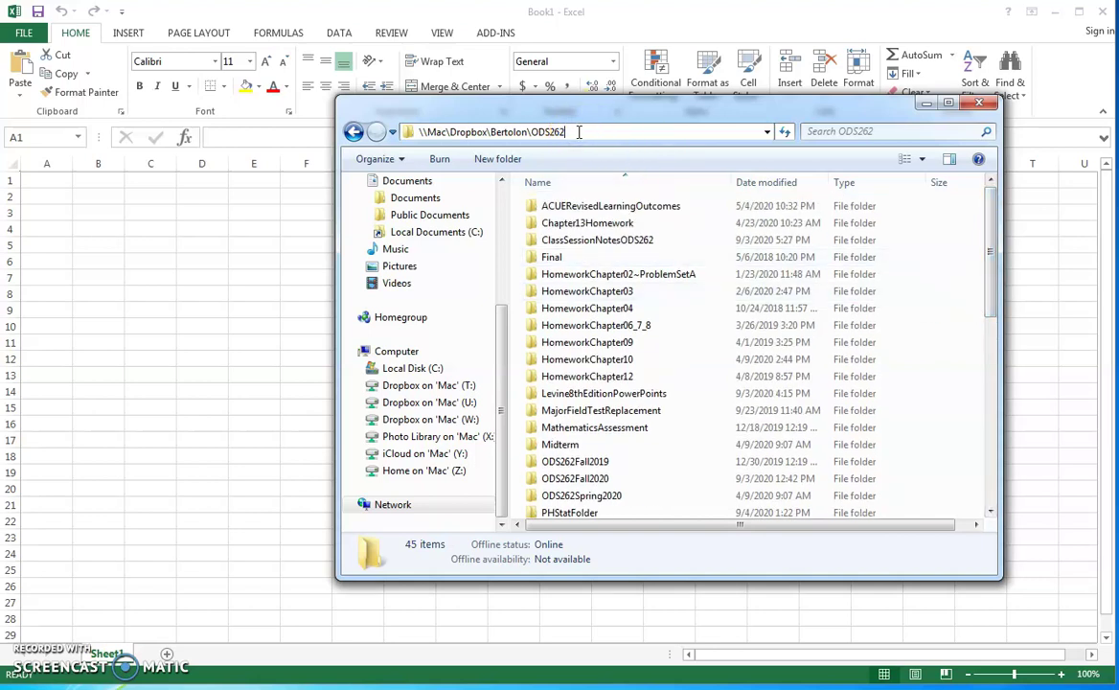
pyautogui.press('Escape')
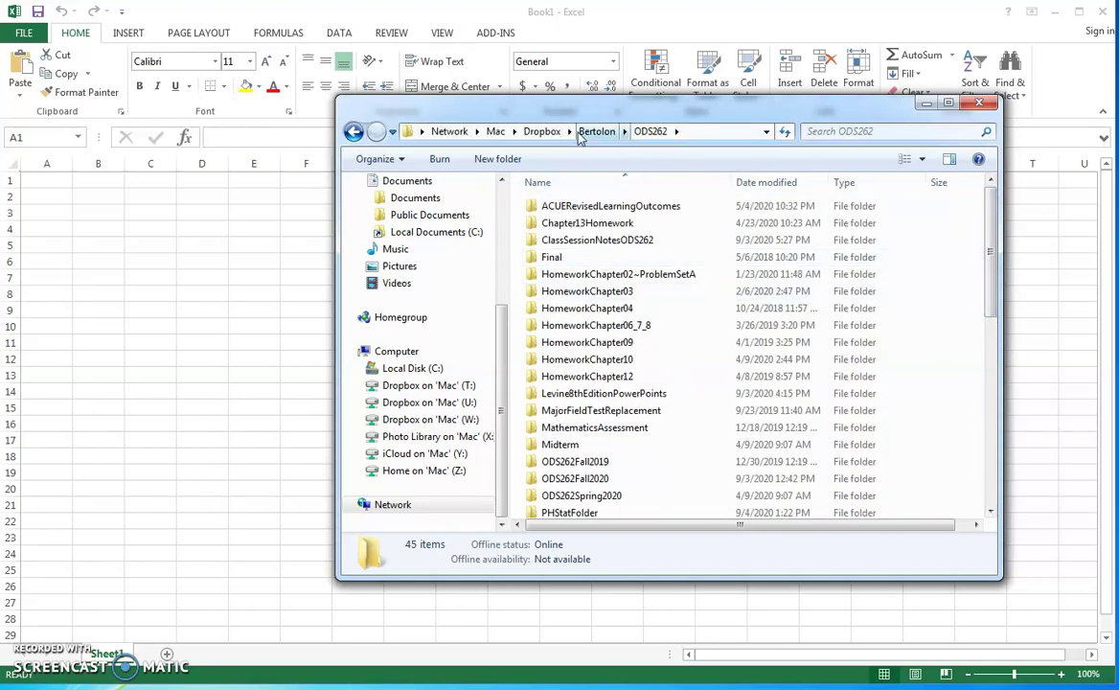
pyautogui.click(649, 136)
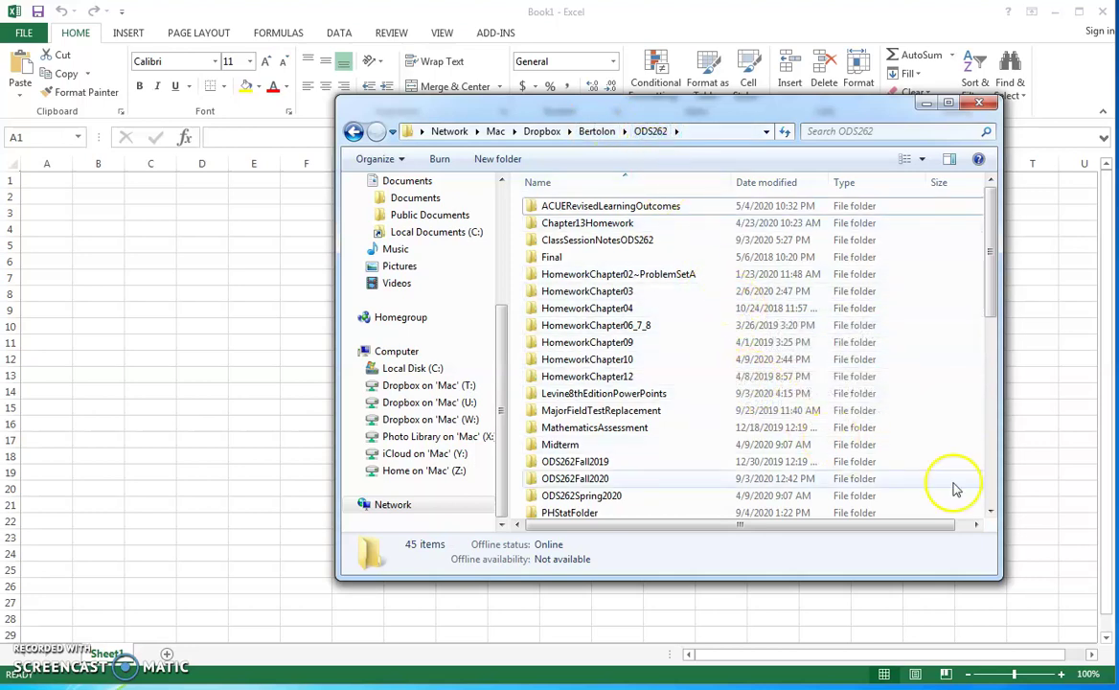
# Step: Scroll the ODS262 file list down and open PHStatFolder
pyautogui.click(990, 512)
pyautogui.click(990, 511)
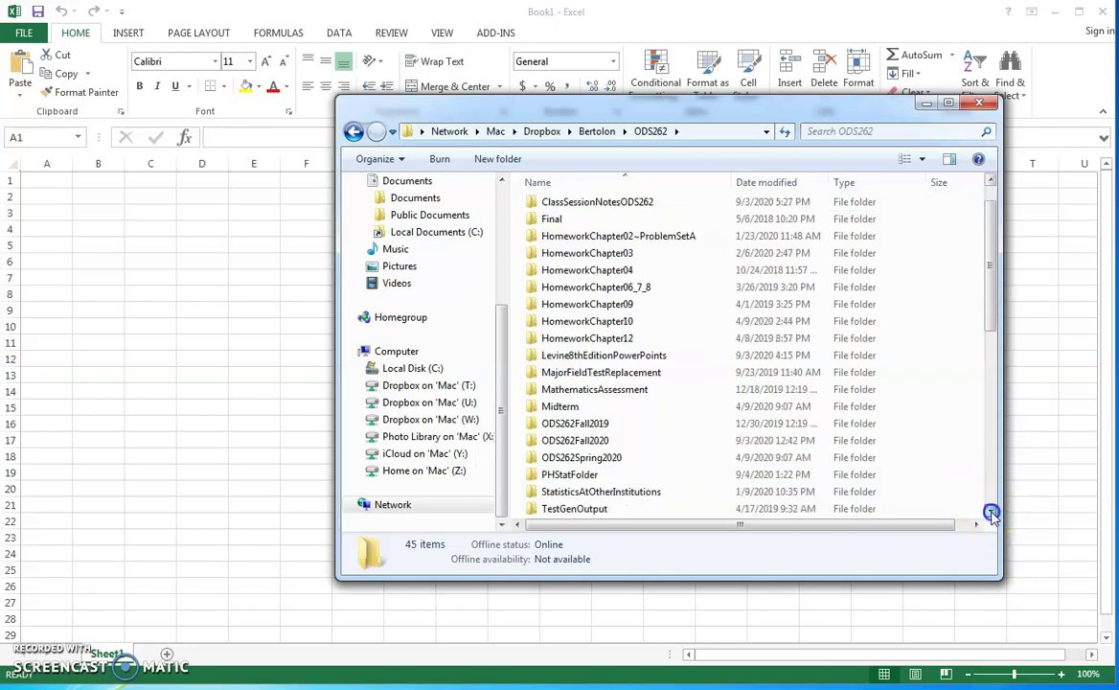
pyautogui.click(990, 512)
pyautogui.doubleClick(640, 457)
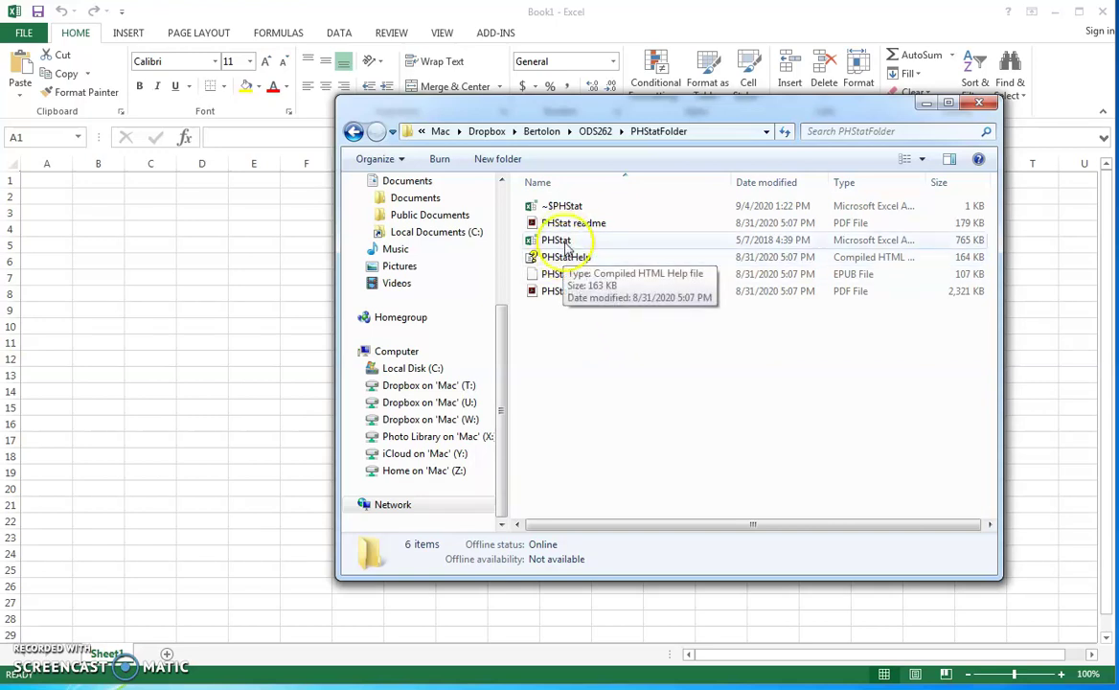
# Step: Show PHStatFolder's full network path as text, then switch back to the Excel workbook Book1
pyautogui.click(709, 134)
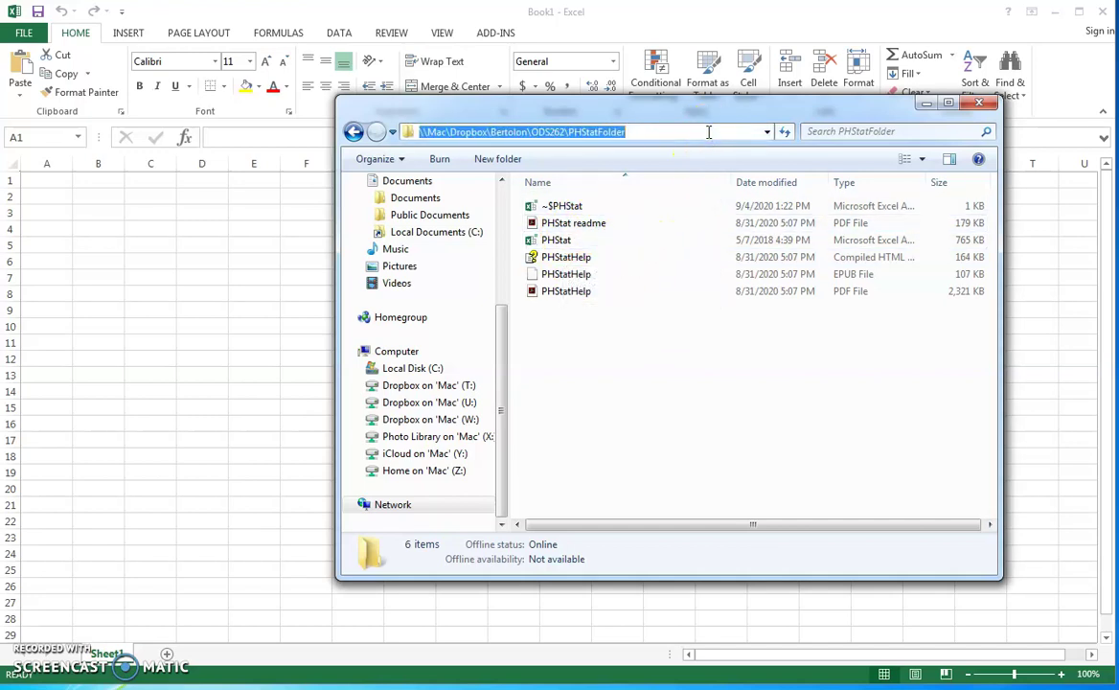
pyautogui.click(709, 132)
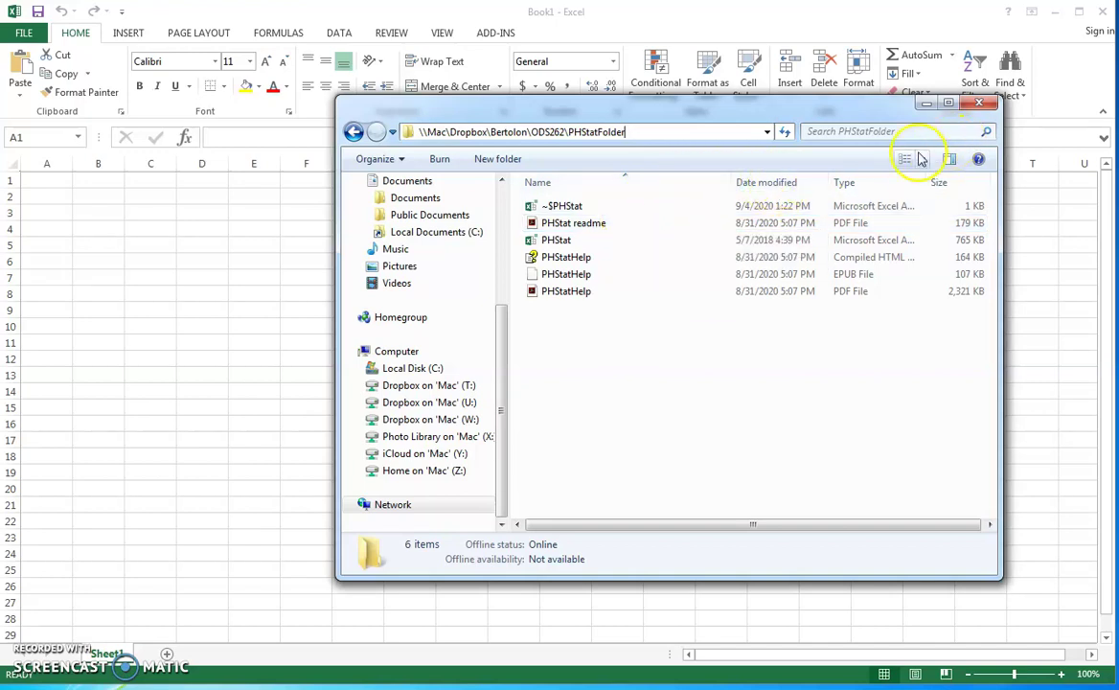
pyautogui.click(301, 261)
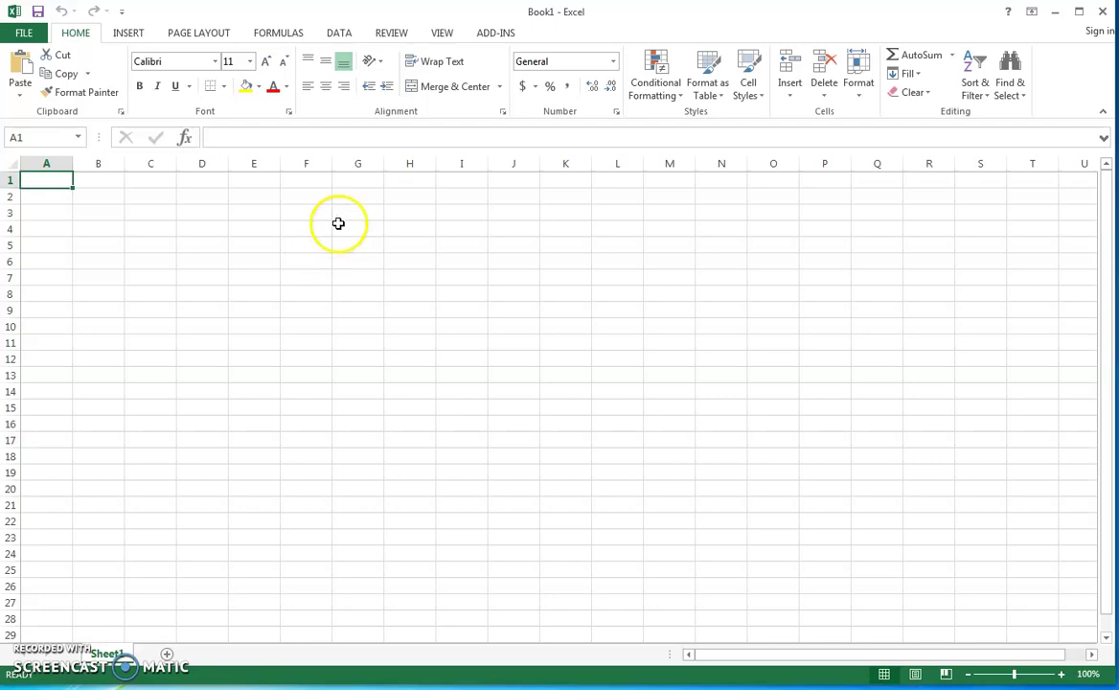
# Step: Check the loaded ADD-INS commands, return to HOME, and open the FILE backstage
pyautogui.click(489, 36)
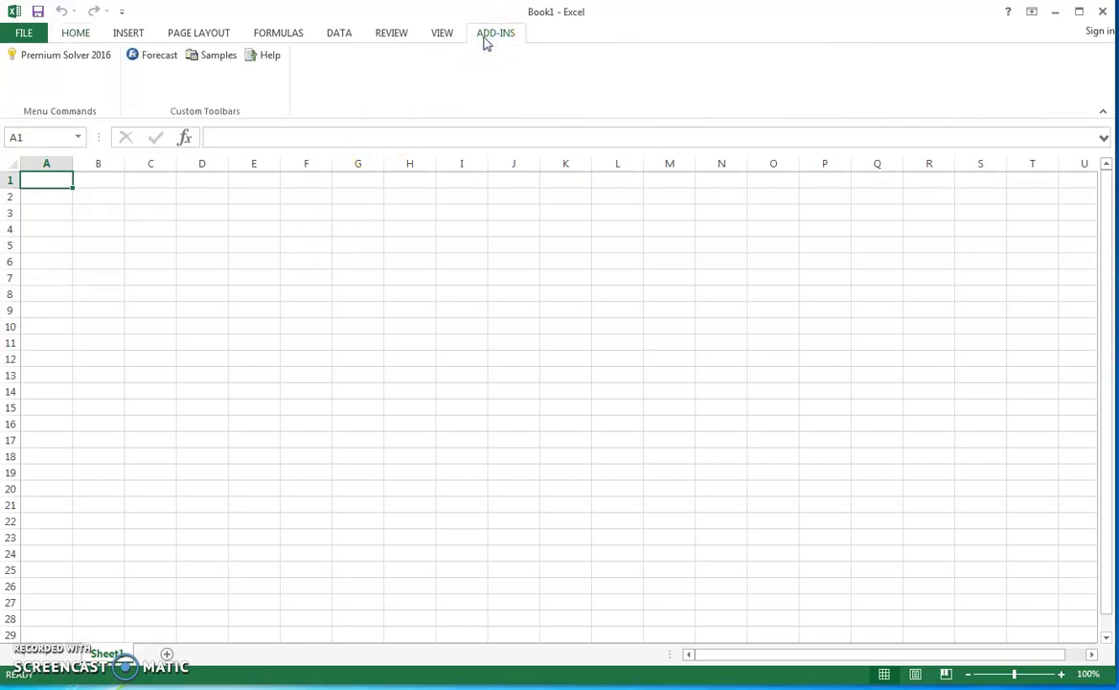
pyautogui.click(17, 34)
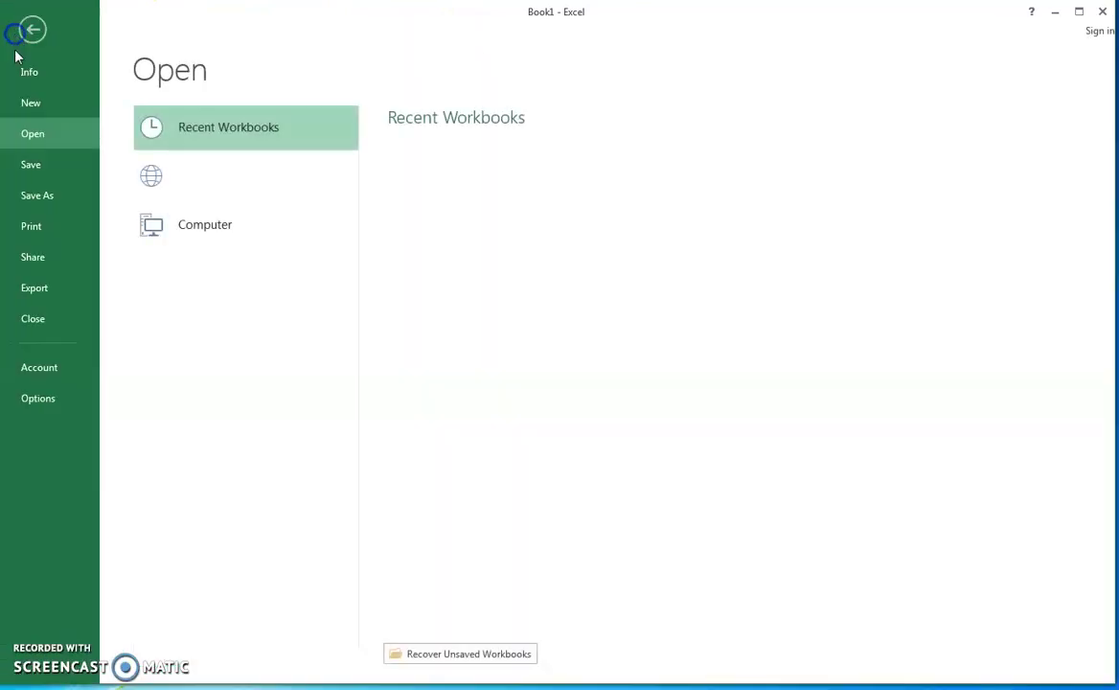
pyautogui.click(29, 30)
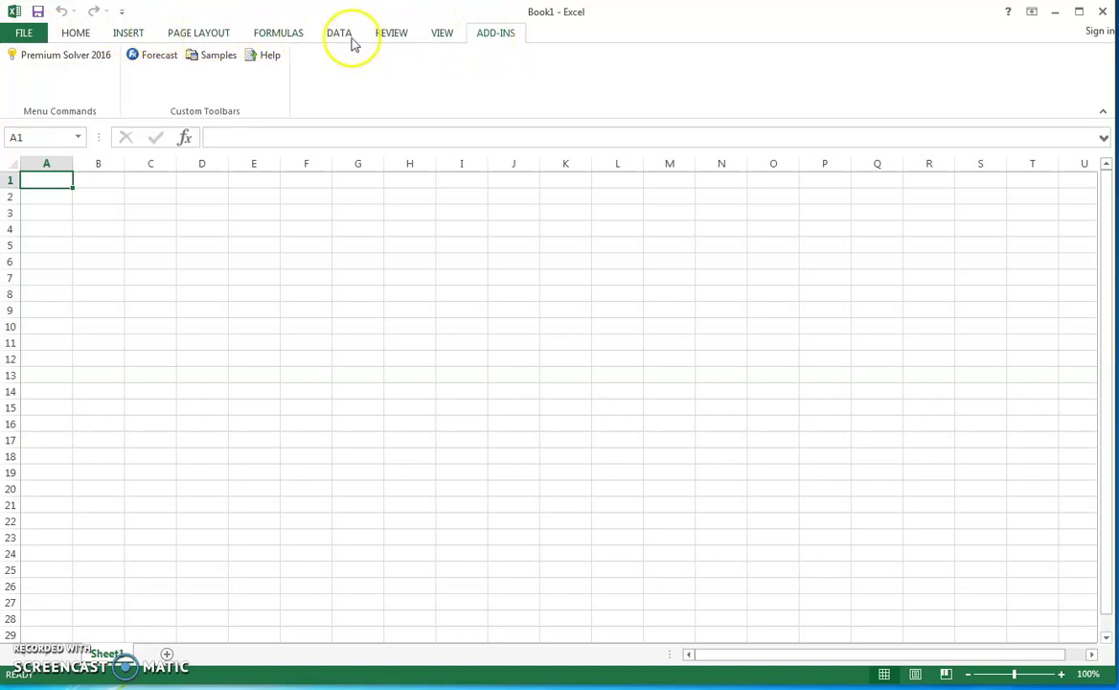
pyautogui.click(78, 37)
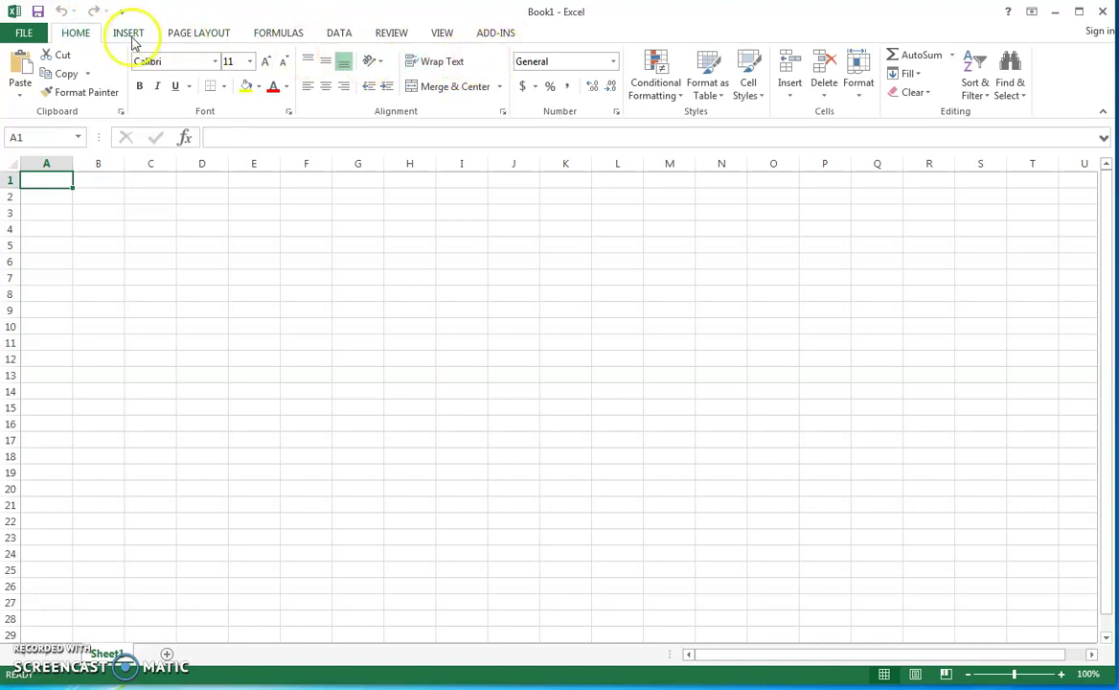
pyautogui.click(27, 42)
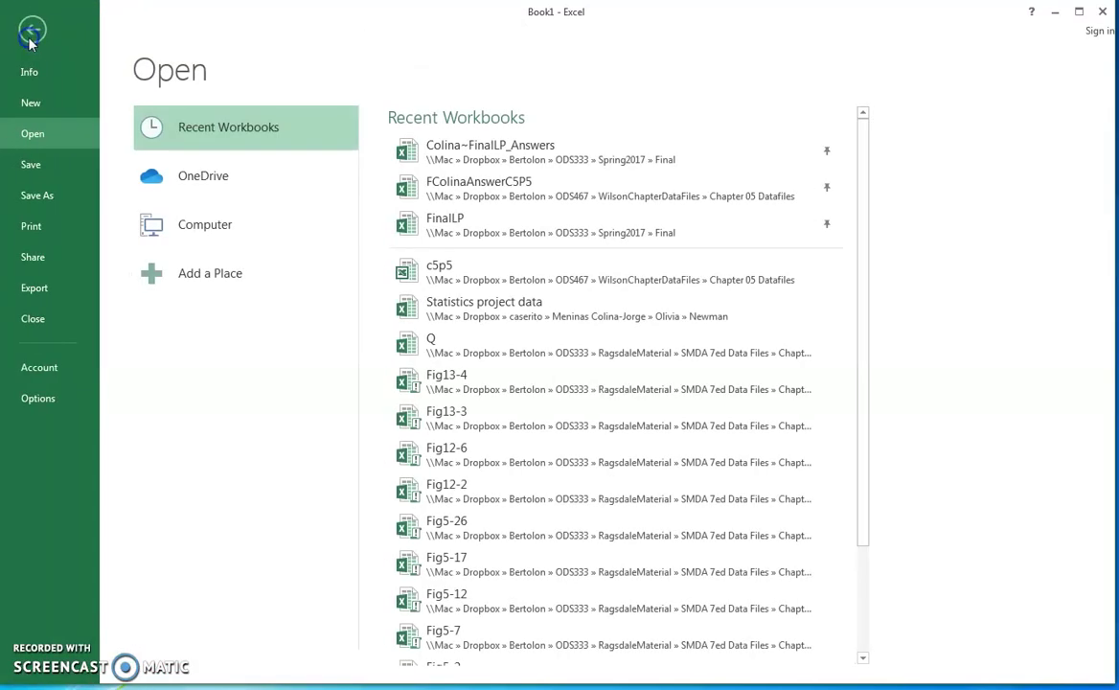
# Step: Open Excel Options, go to Add-Ins, and launch the Excel Add-ins manager
pyautogui.click(69, 397)
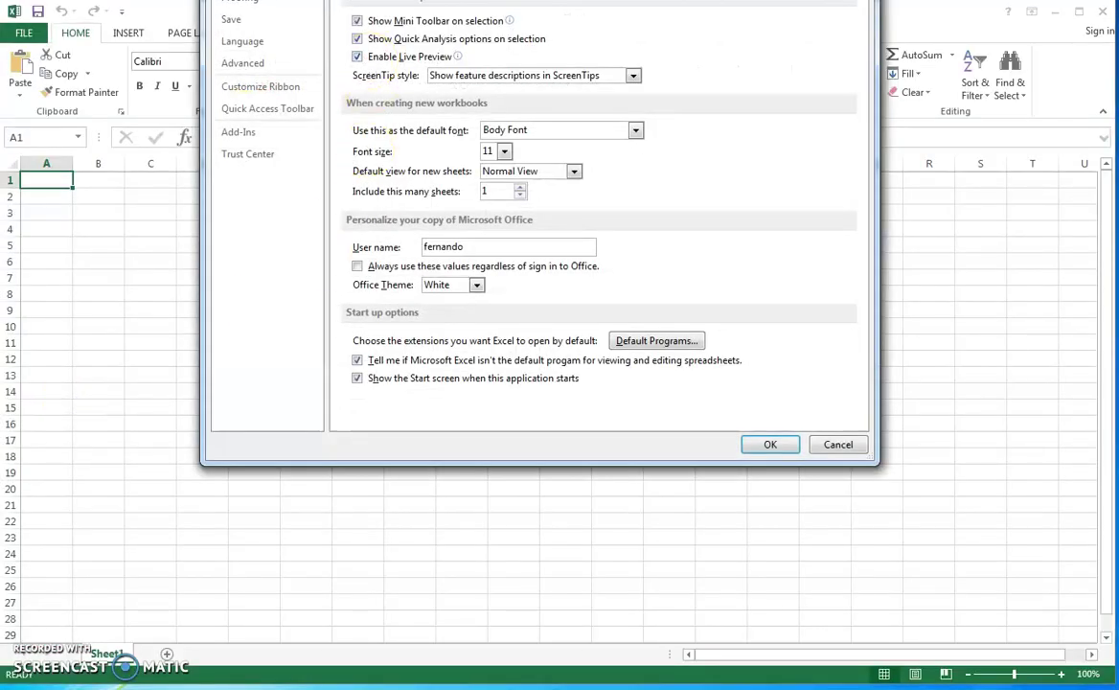
pyautogui.moveTo(401, 0); pyautogui.dragTo(437, 42)
pyautogui.click(288, 255)
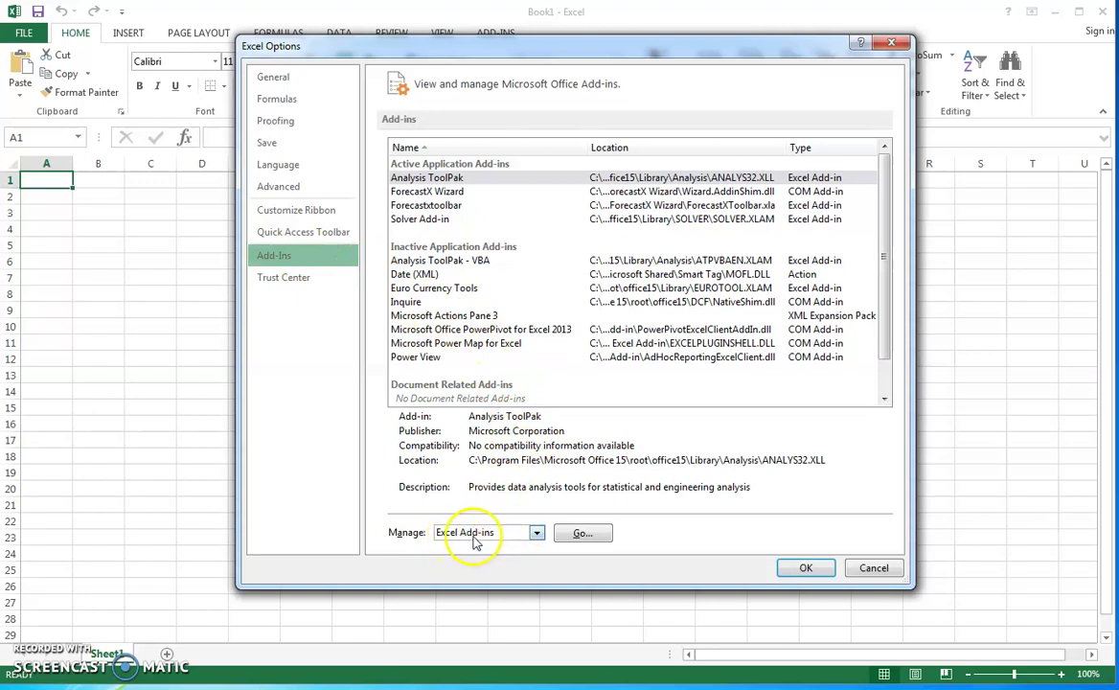
pyautogui.click(586, 534)
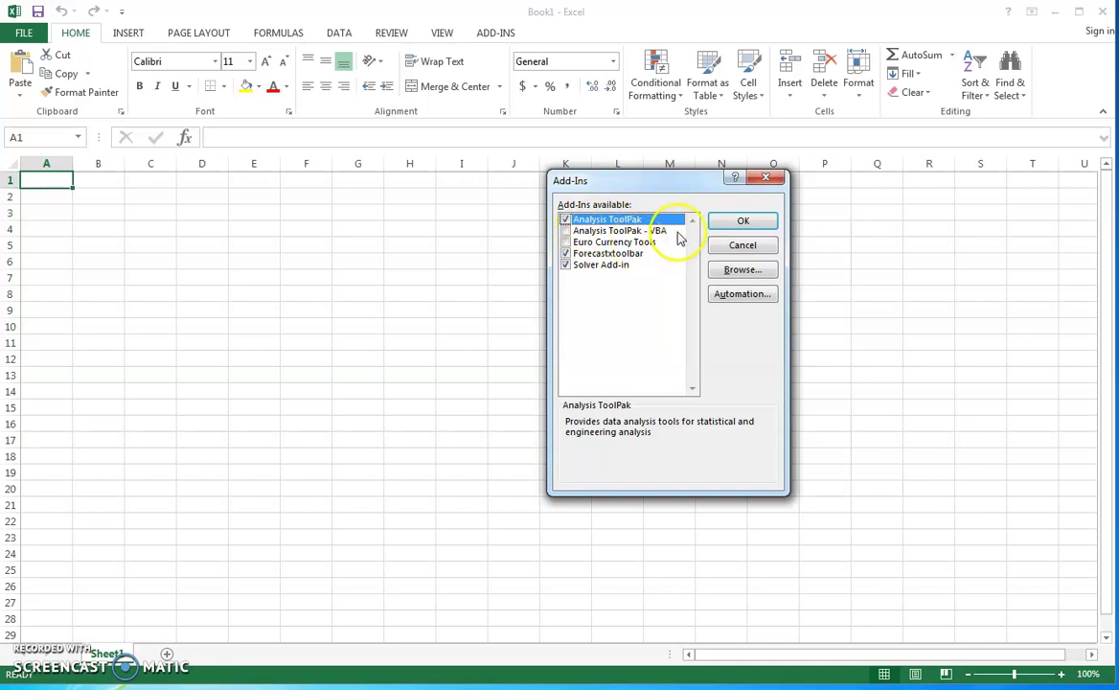
# Step: Browse to ODS262 > PHStatFolder and pick the PHStat add-in file
pyautogui.click(743, 272)
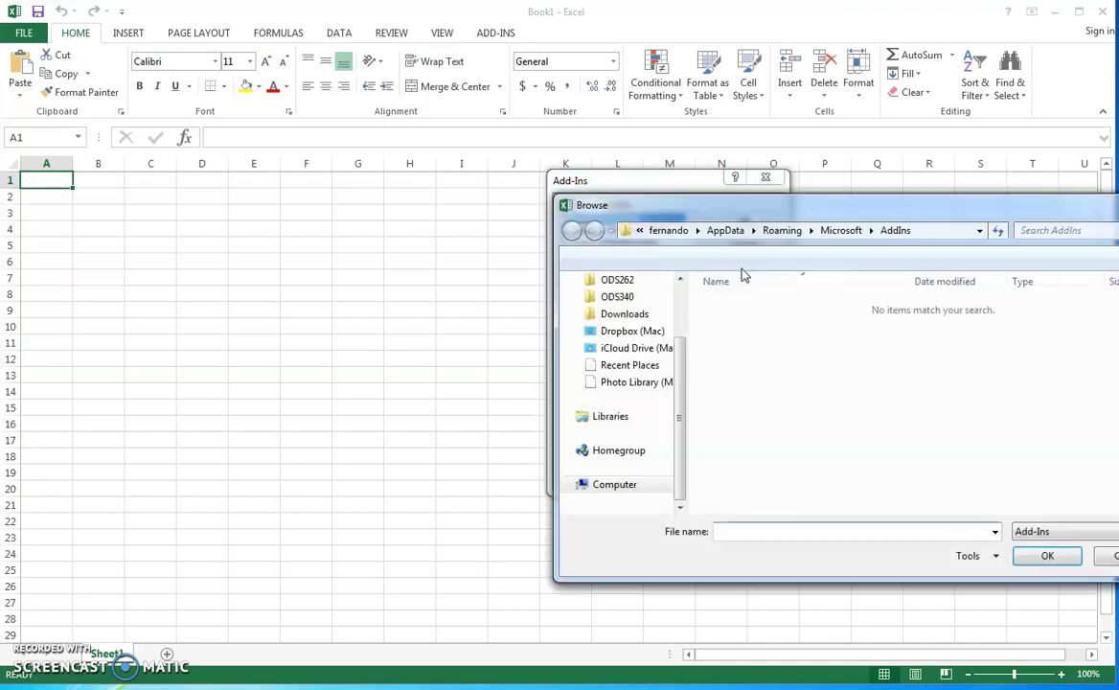
pyautogui.moveTo(775, 215); pyautogui.dragTo(512, 150)
pyautogui.scroll(3, 388, 258)
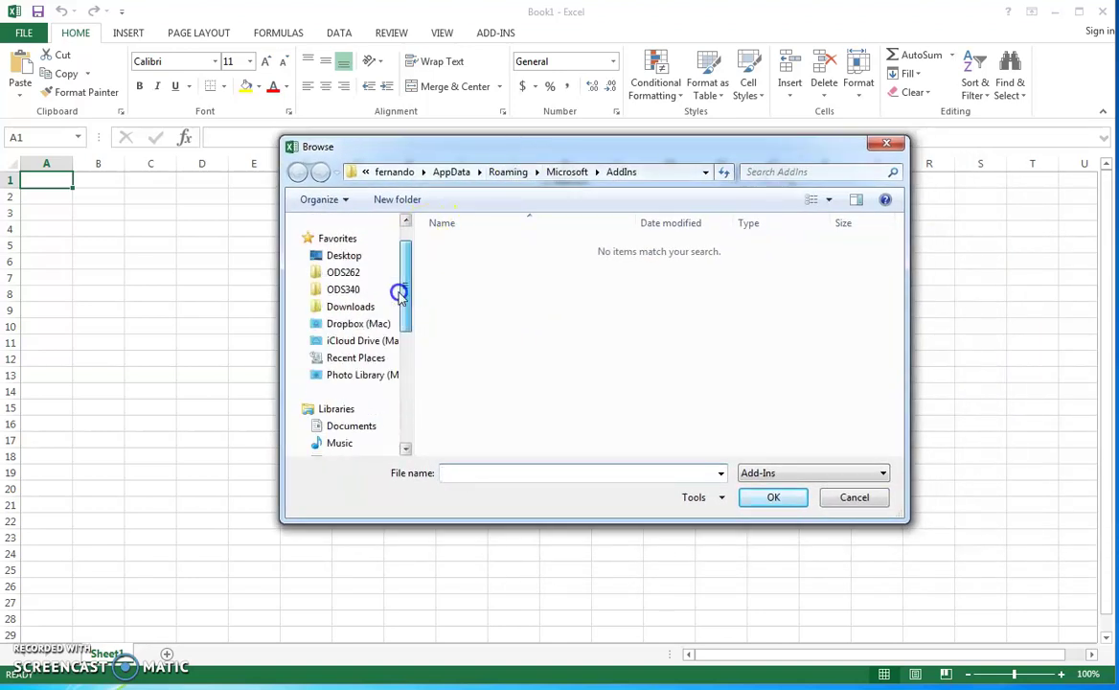
pyautogui.click(362, 302)
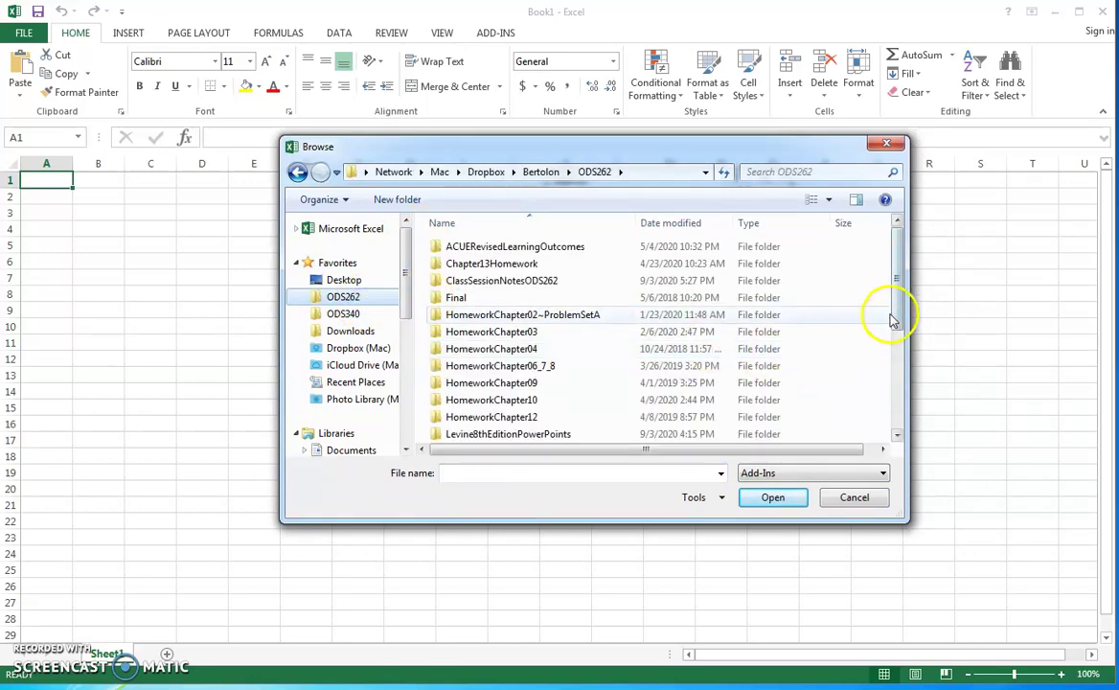
pyautogui.moveTo(894, 318); pyautogui.dragTo(920, 407)
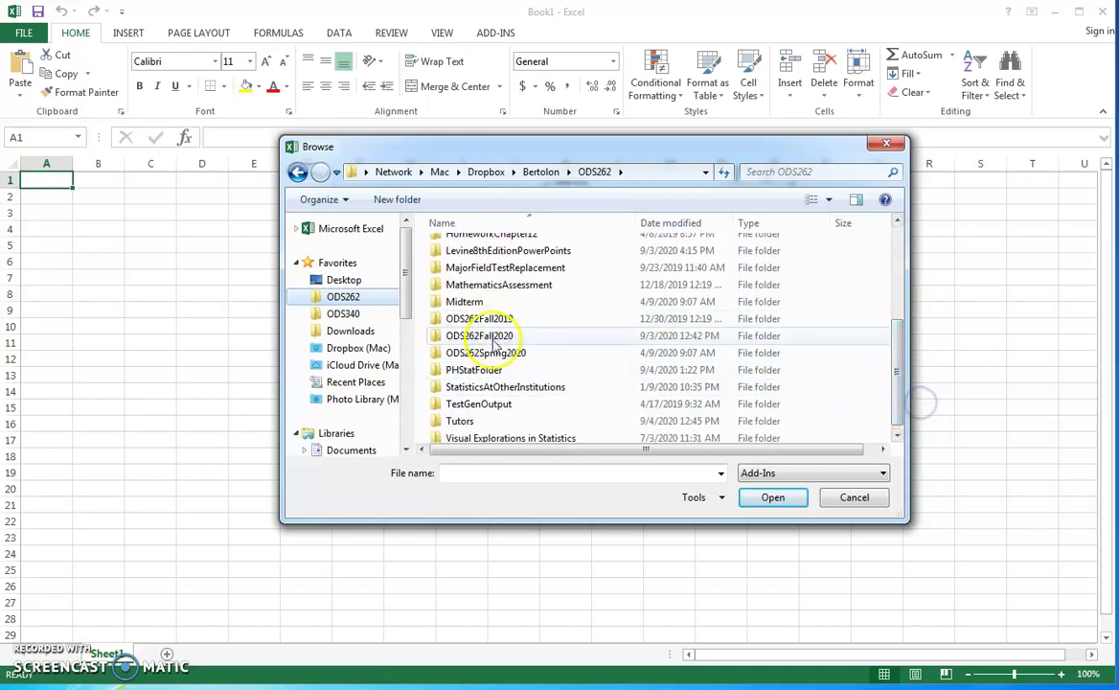
pyautogui.doubleClick(475, 370)
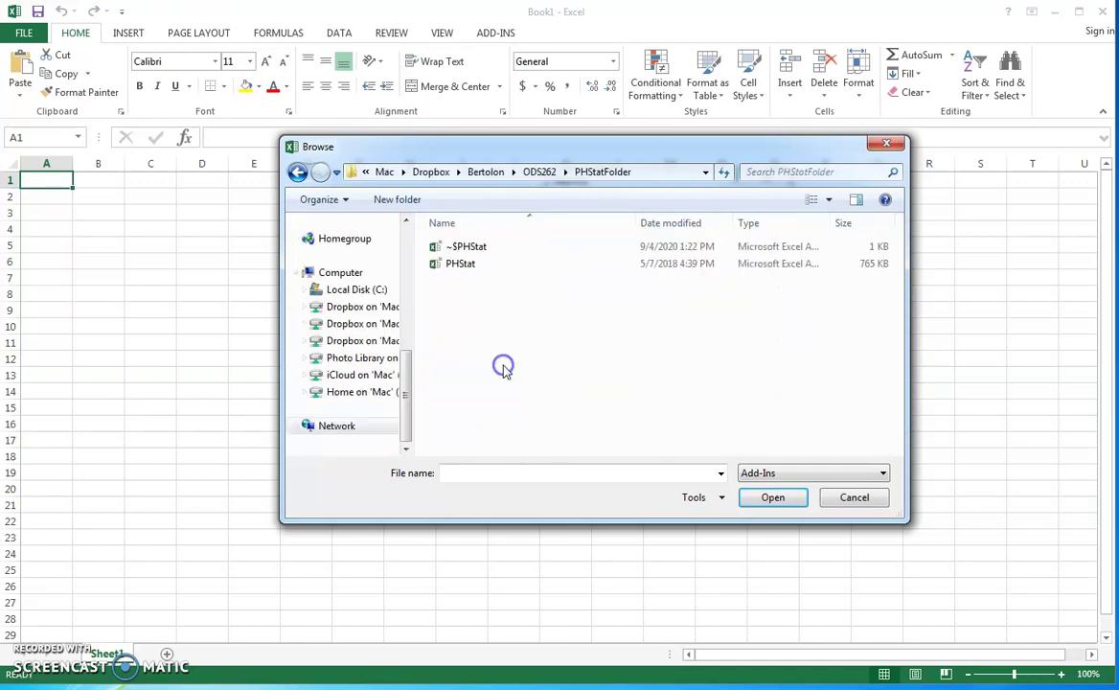
pyautogui.click(486, 272)
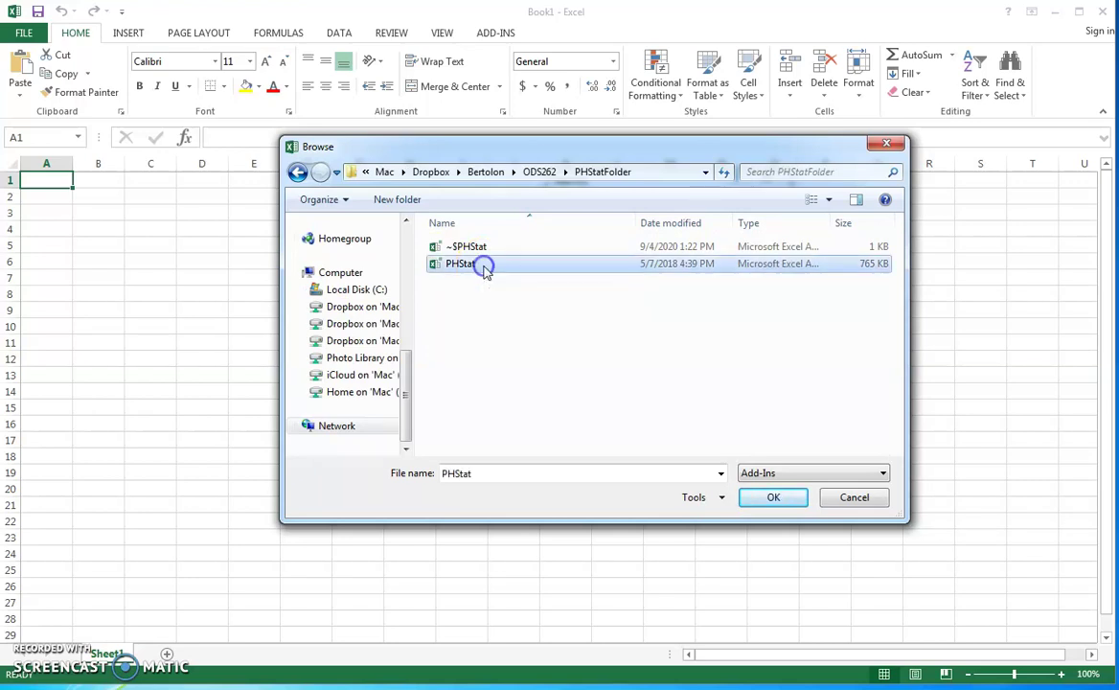
pyautogui.click(774, 499)
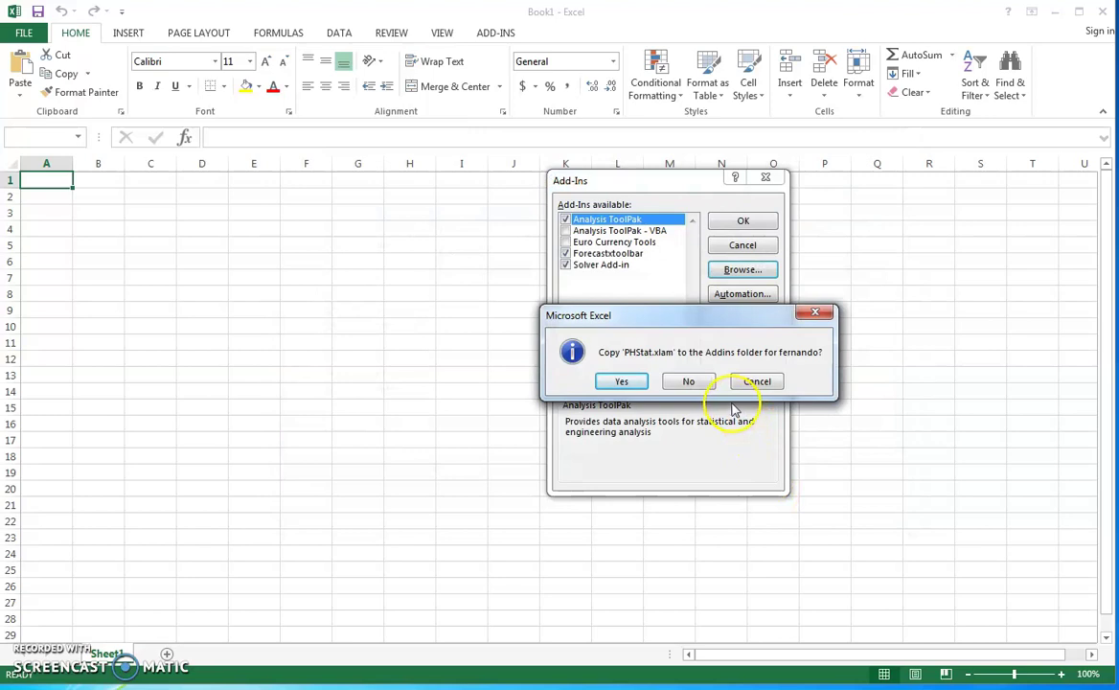
# Step: Copy PHStat.xlam into the Addins folder, load it, and show the PHStat ribbon tab
pyautogui.click(622, 382)
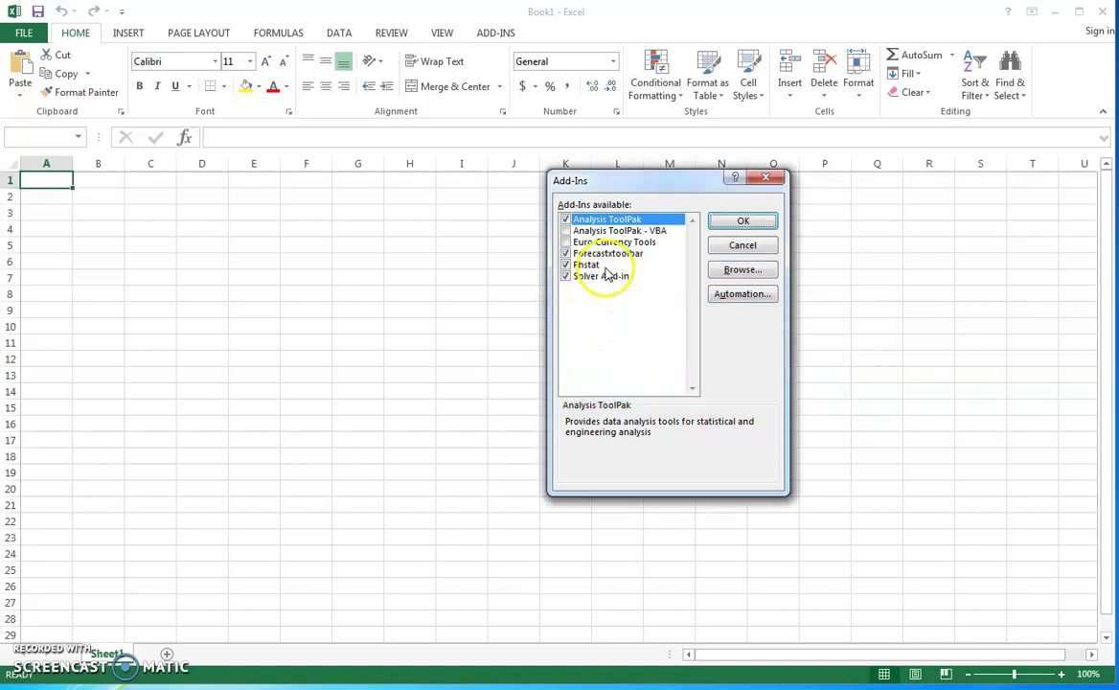
pyautogui.click(747, 223)
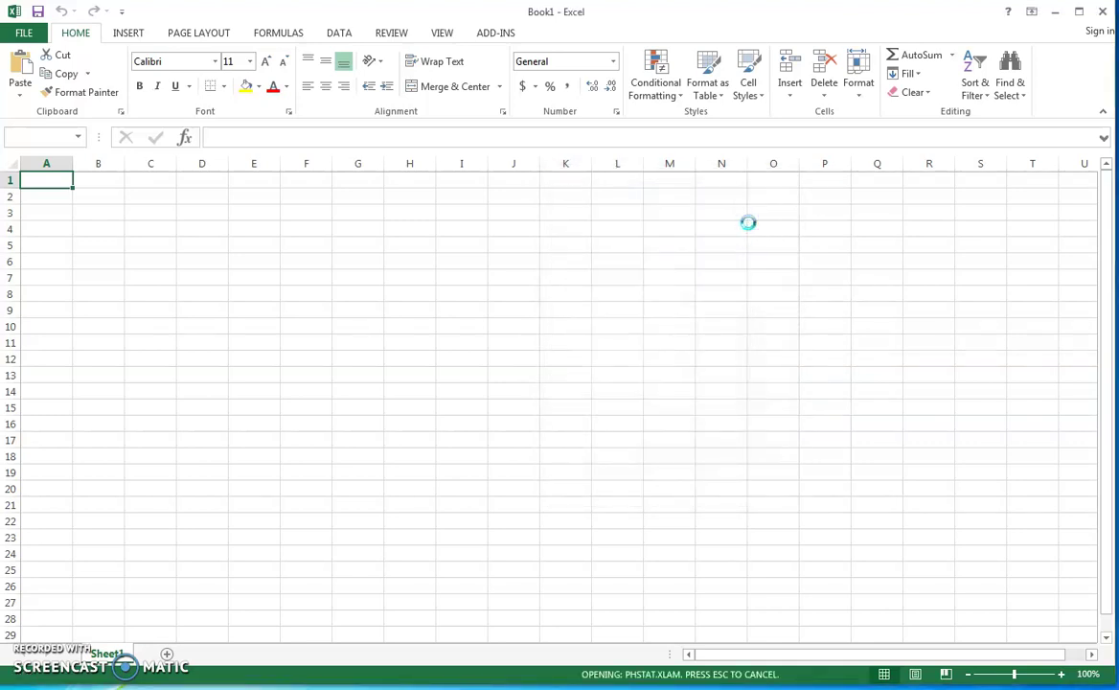
pyautogui.click(744, 262)
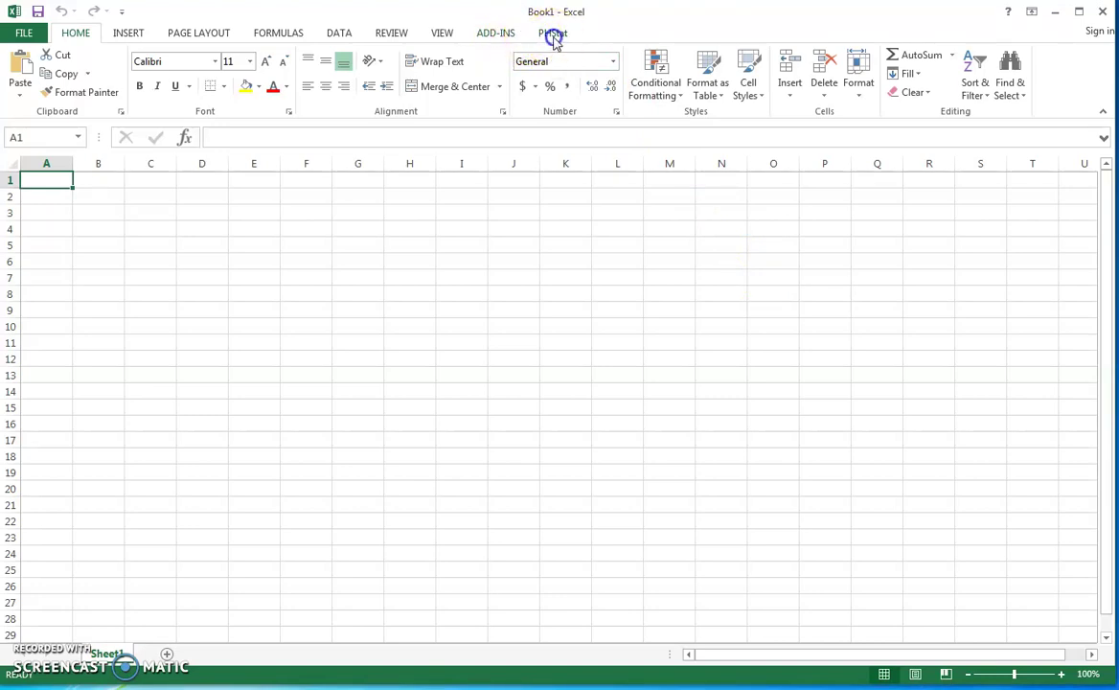
pyautogui.click(553, 36)
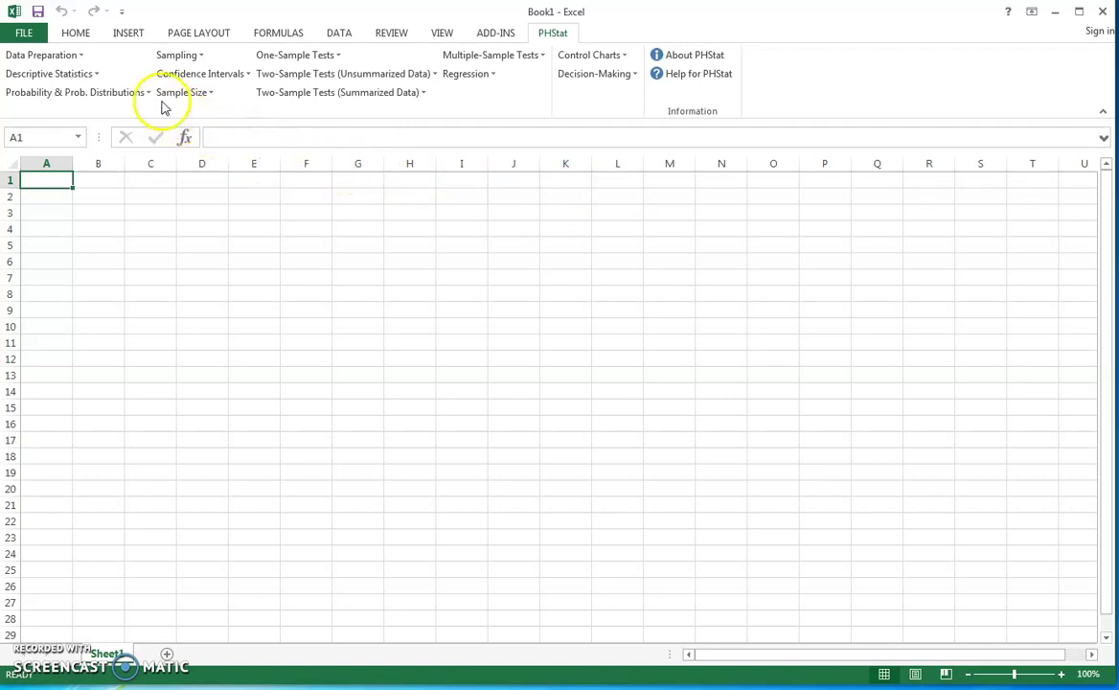
# Step: Go to File > Options > Trust Center Settings and show the Trusted Locations page
pyautogui.click(26, 34)
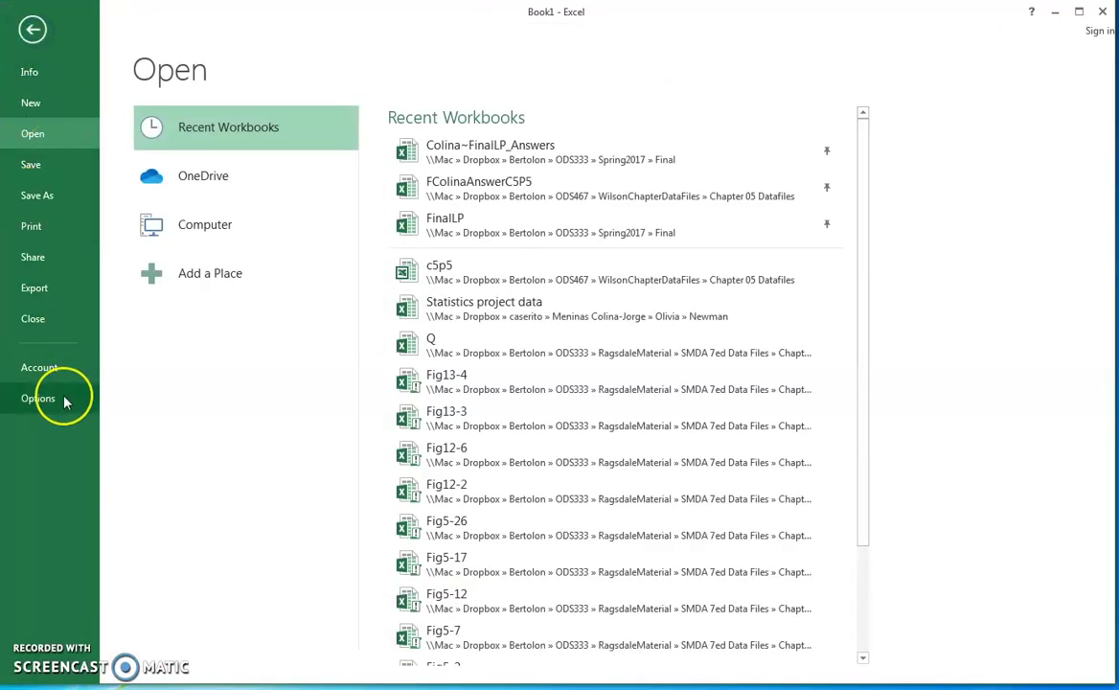
pyautogui.click(39, 398)
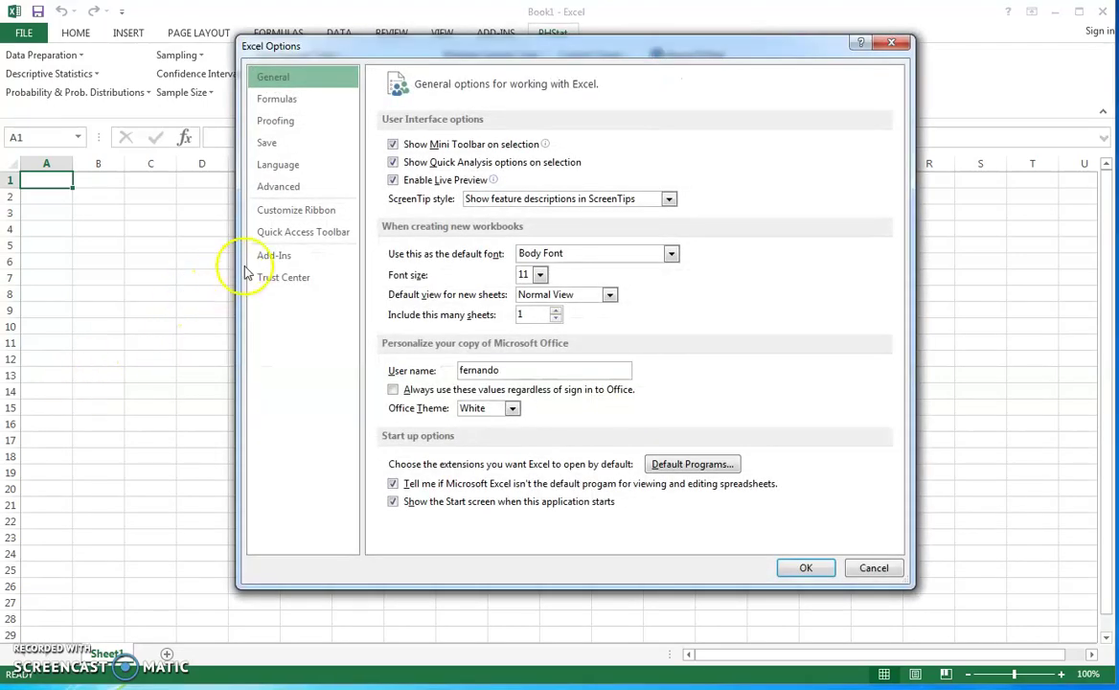
pyautogui.click(290, 279)
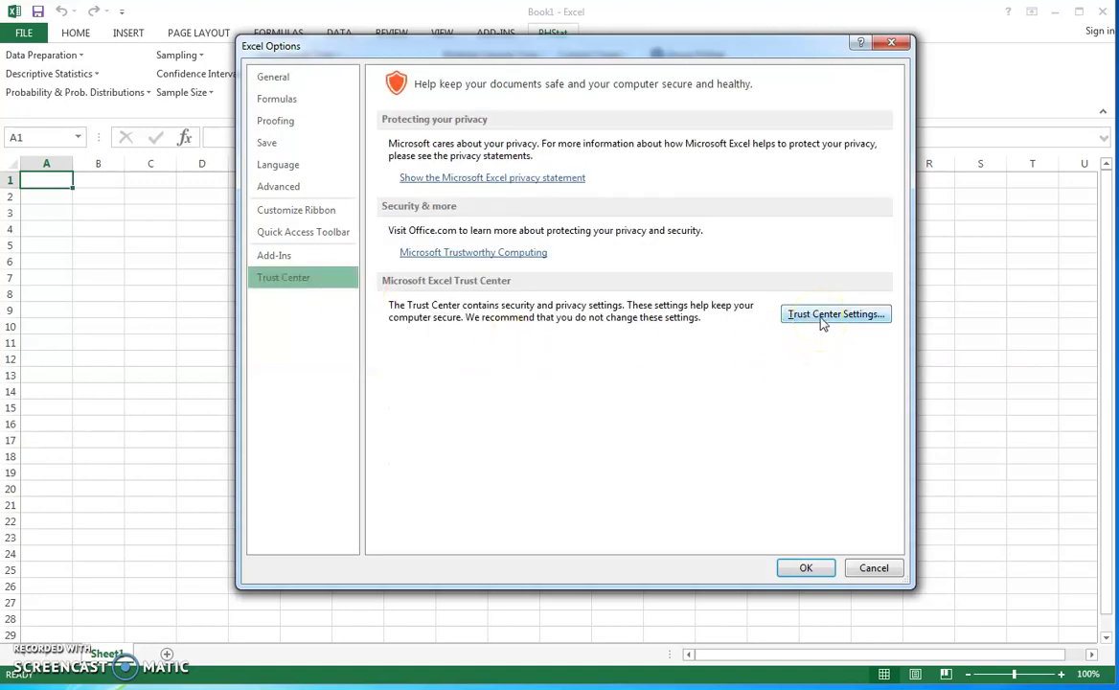
pyautogui.click(821, 320)
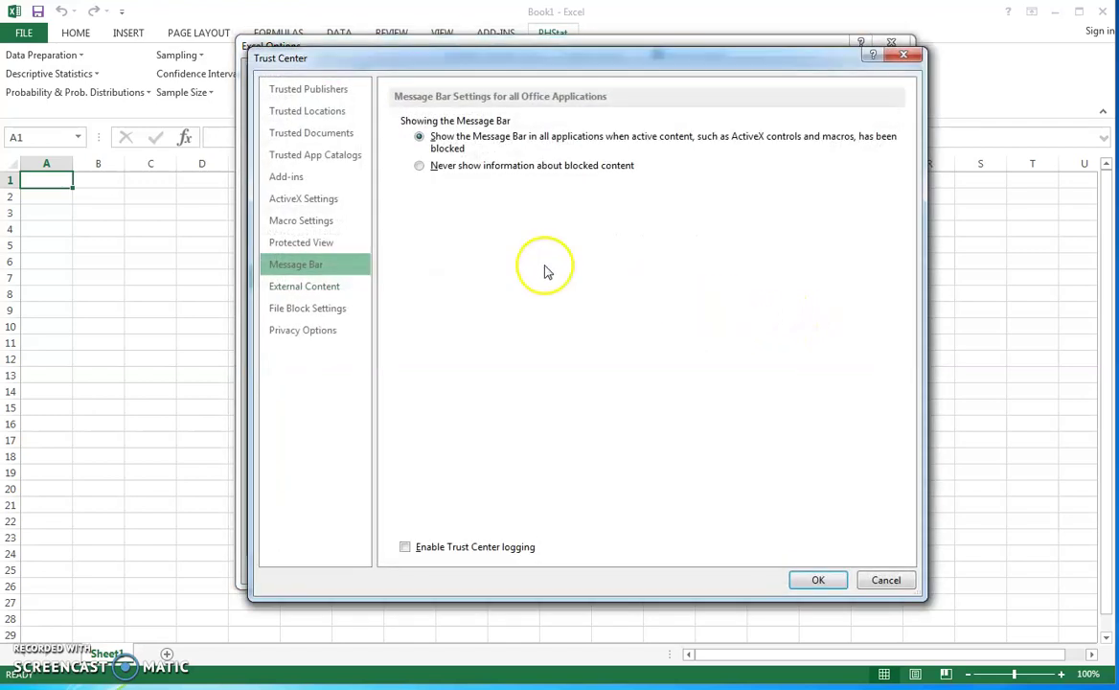
pyautogui.click(337, 117)
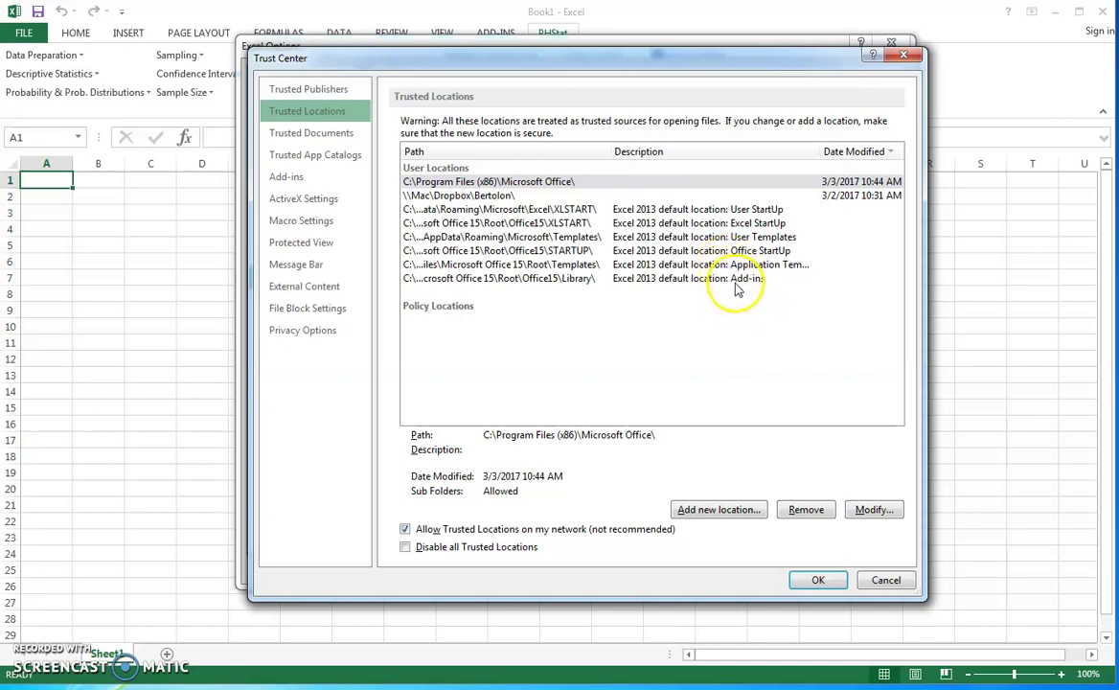
# Step: Add ODS262 > PHStatFolder as a new trusted location and close the Trust Center with OK
pyautogui.click(733, 511)
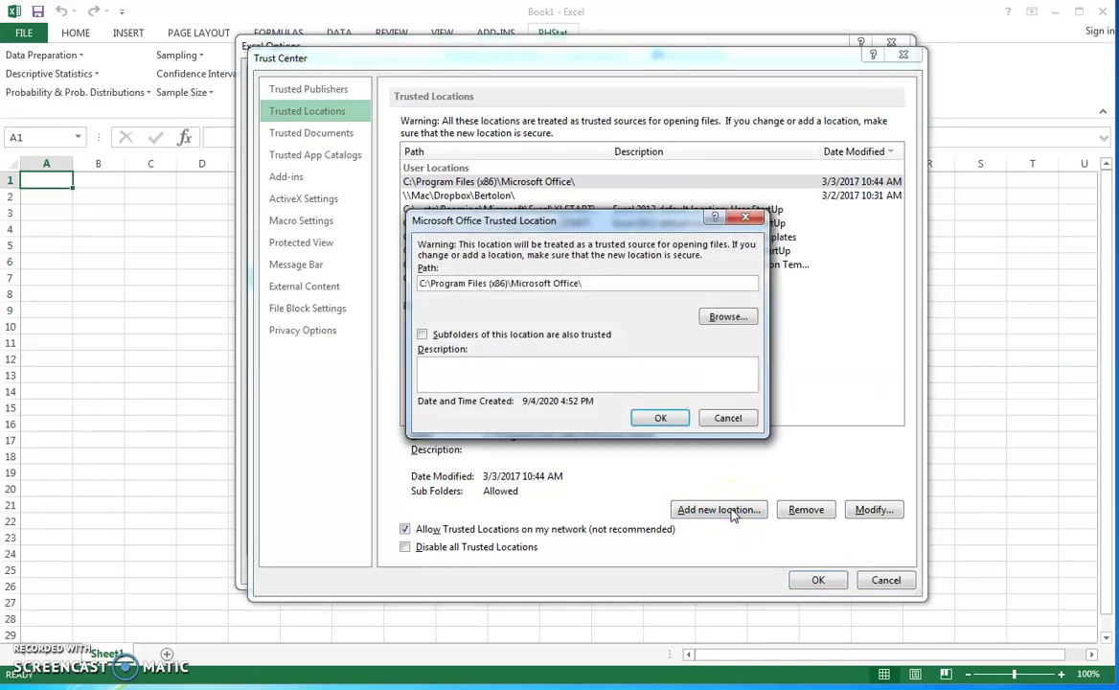
pyautogui.click(727, 320)
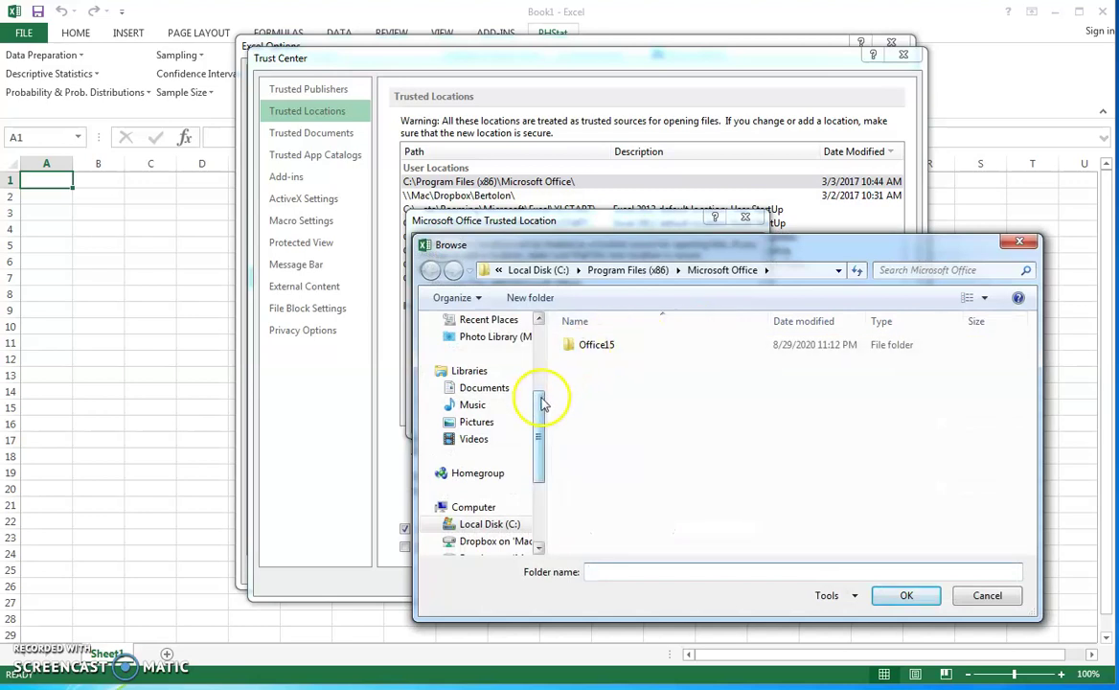
pyautogui.moveTo(538, 436); pyautogui.dragTo(536, 340)
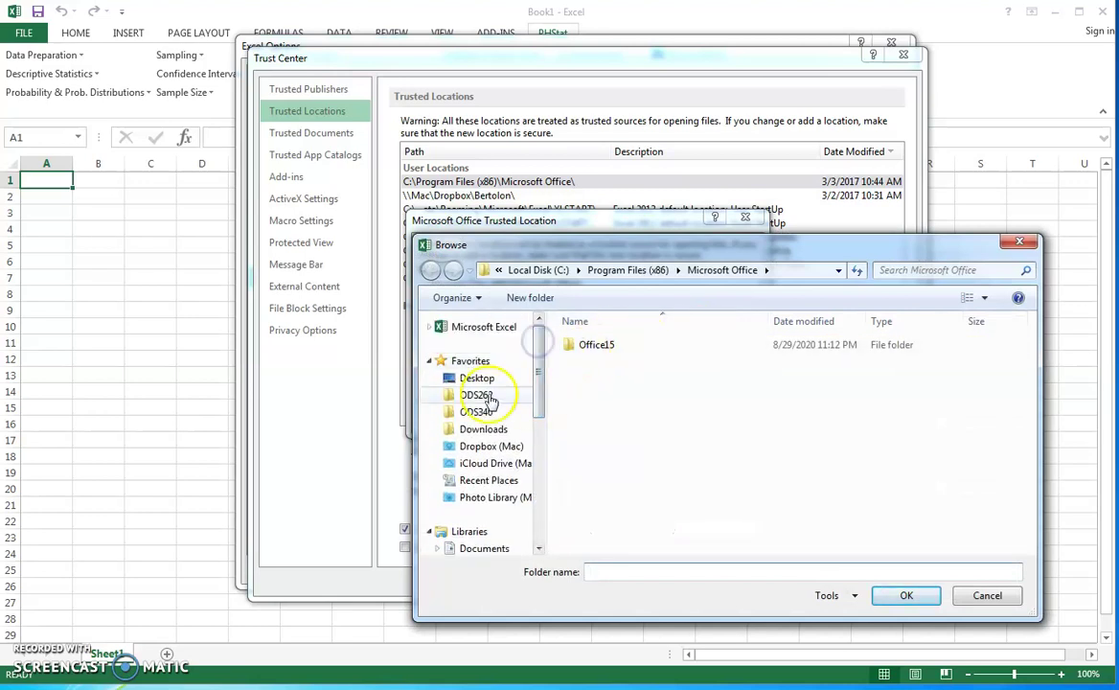
pyautogui.click(486, 396)
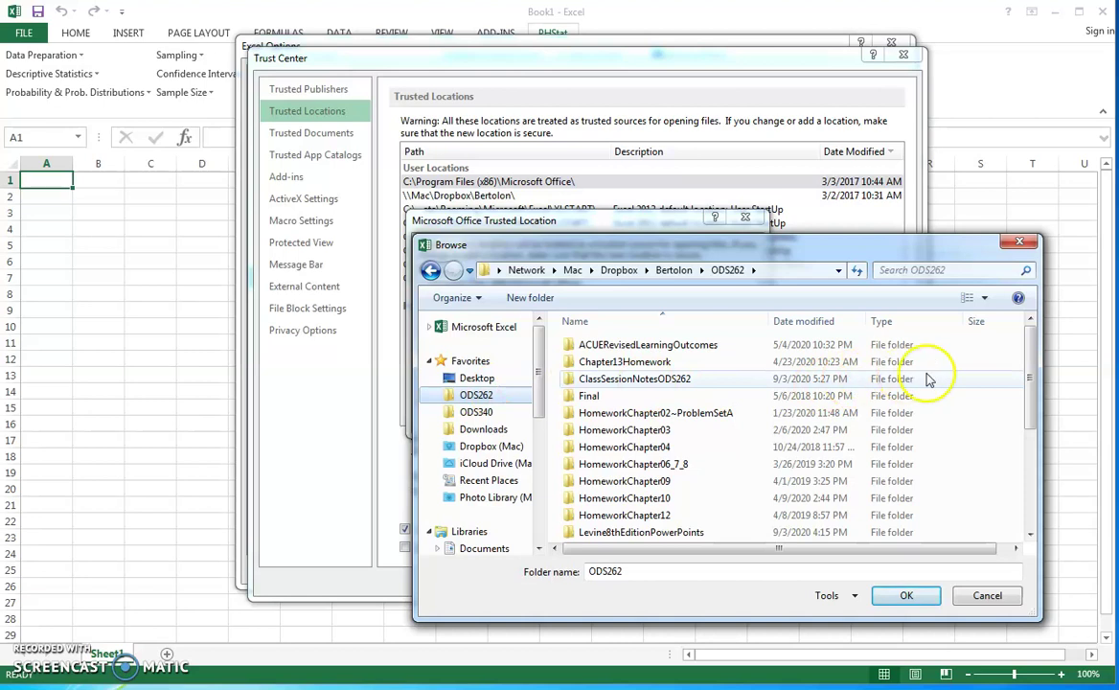
pyautogui.moveTo(1029, 393); pyautogui.dragTo(1037, 482)
pyautogui.click(718, 476)
pyautogui.doubleClick(718, 475)
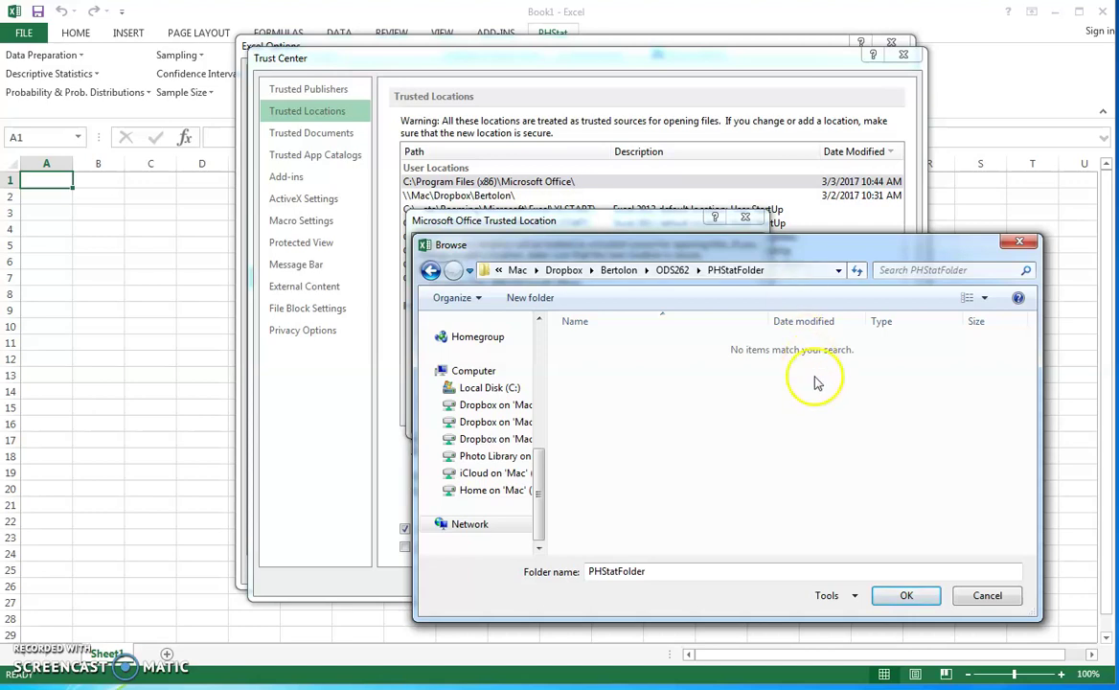
pyautogui.click(905, 596)
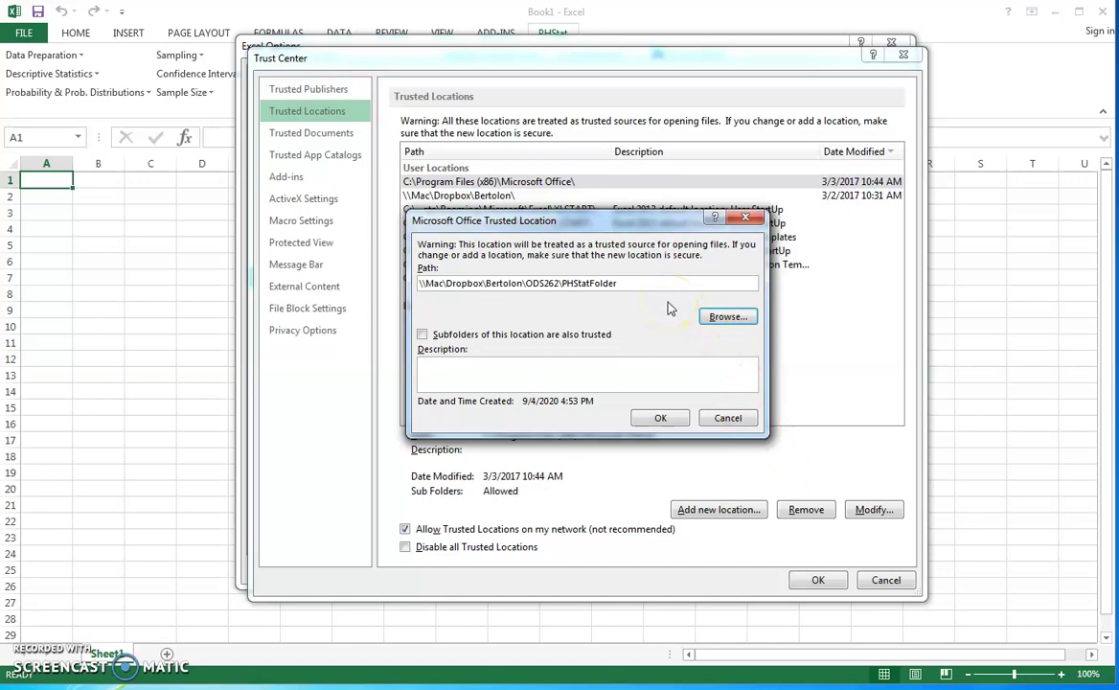
pyautogui.click(662, 418)
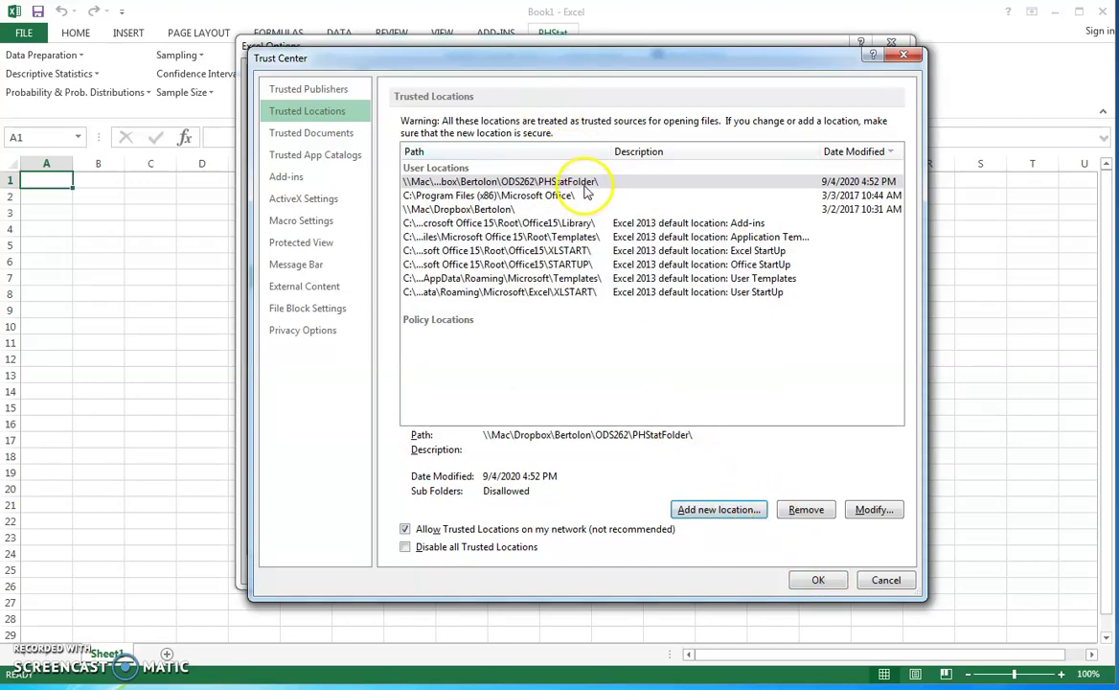
pyautogui.click(819, 581)
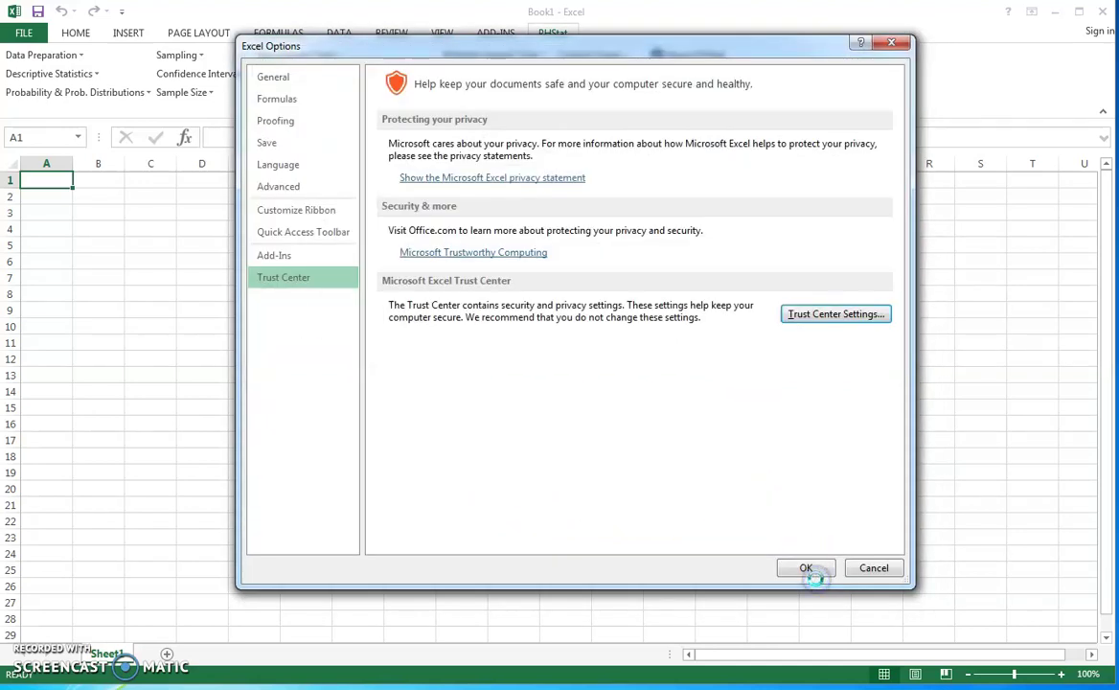
# Step: Close Excel Options and check PHStat's Probability & Prob. Distributions and Descriptive Statistics menus
pyautogui.click(807, 570)
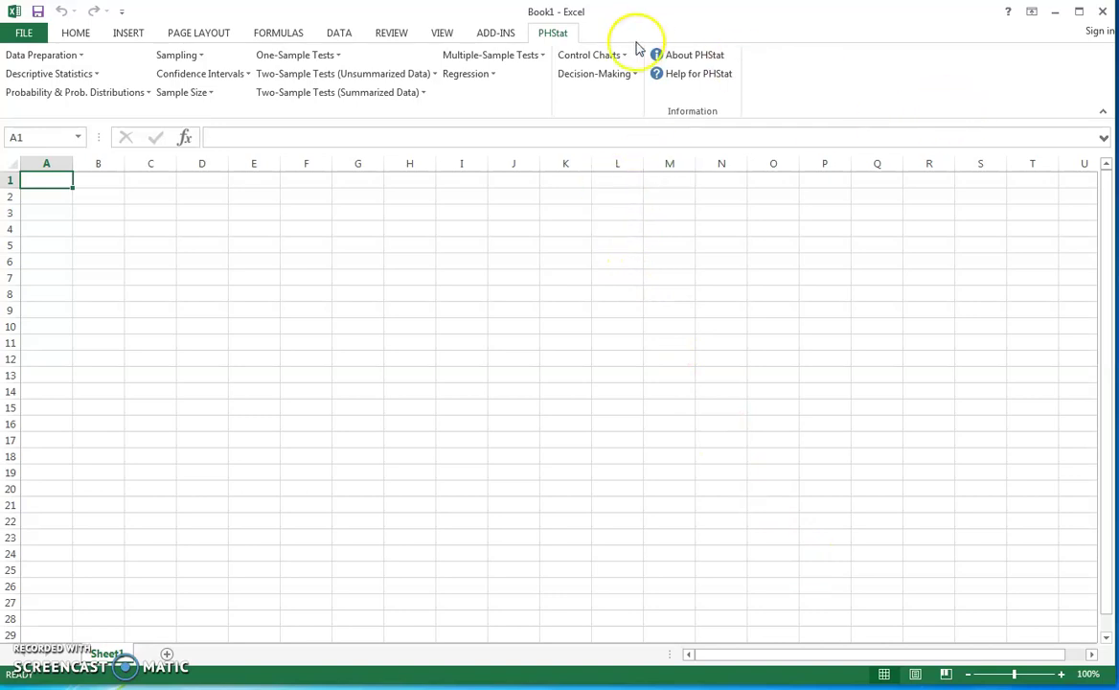
pyautogui.click(99, 94)
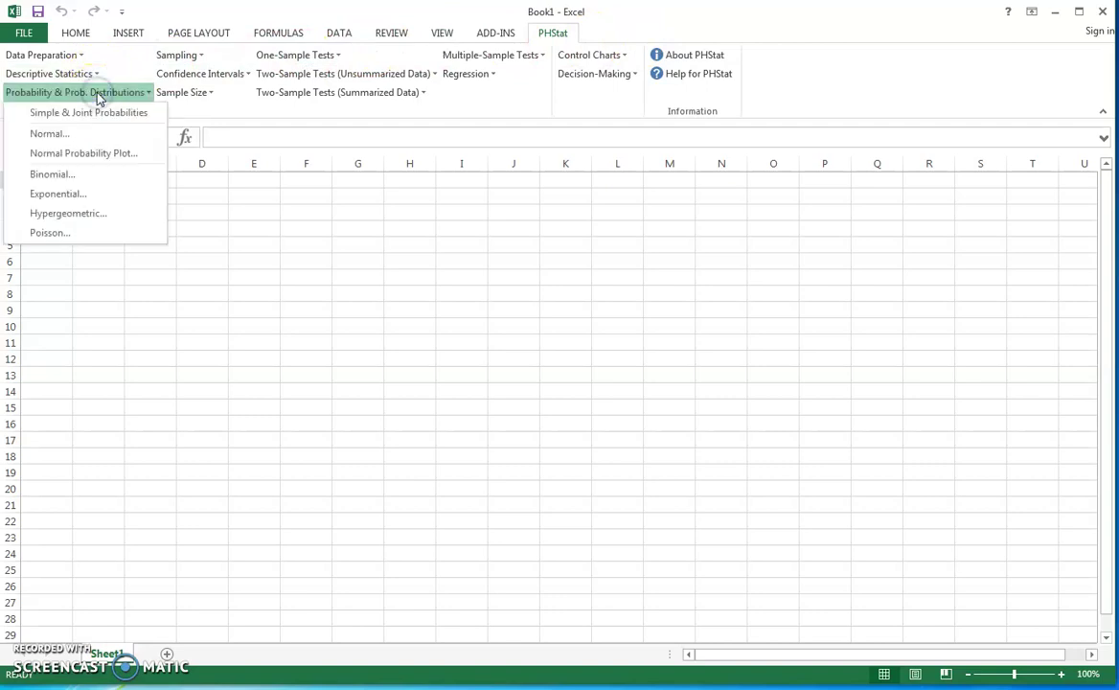
pyautogui.click(88, 74)
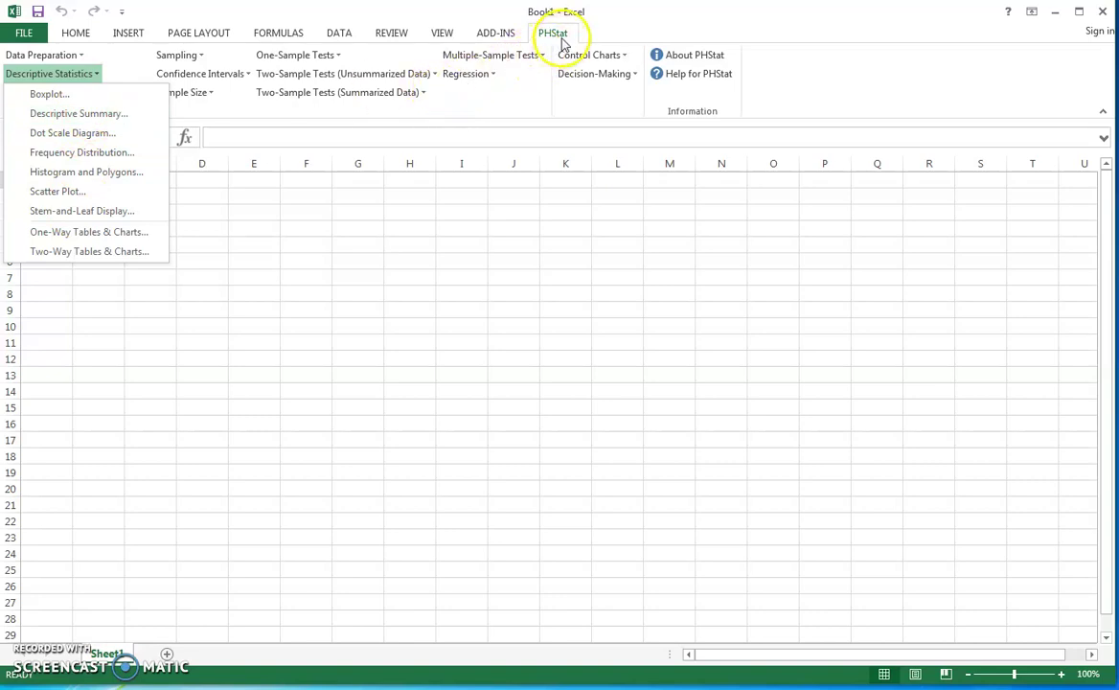
pyautogui.click(944, 43)
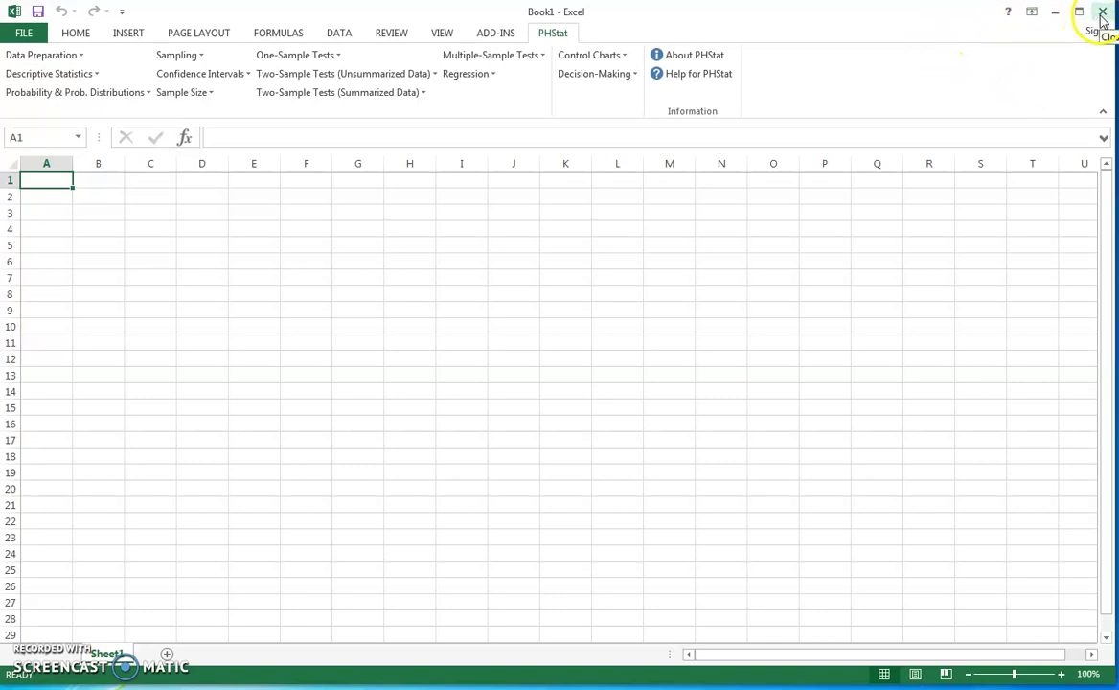
# Step: Restart Excel with a blank workbook and confirm the PHStat tab shows its commands
pyautogui.click(1102, 15)
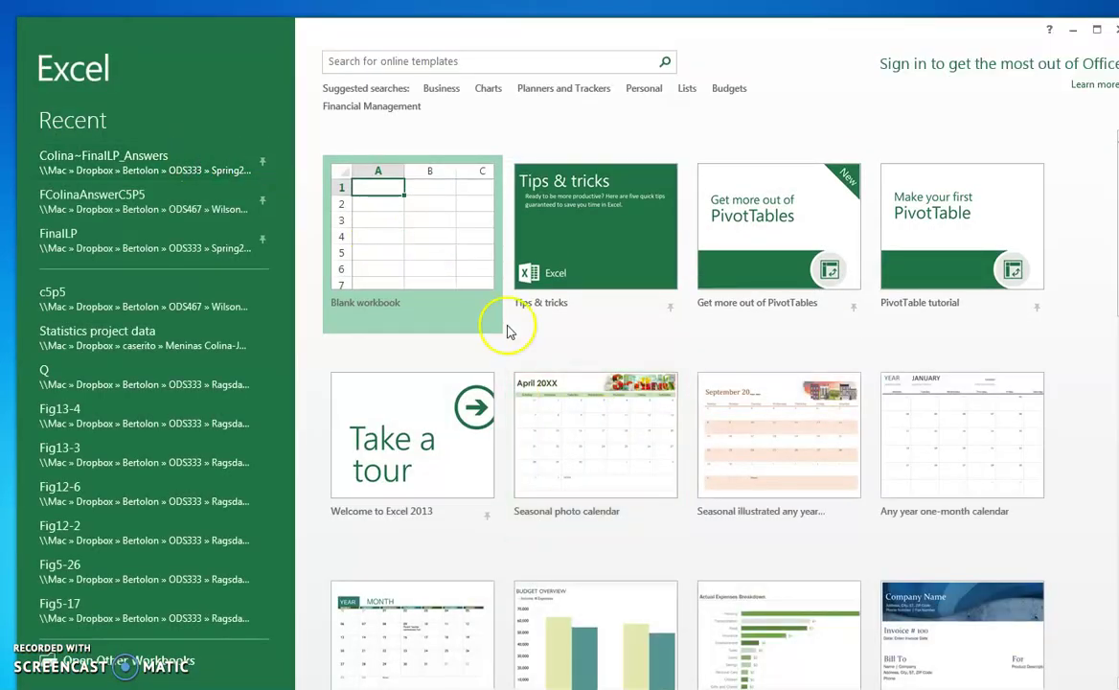
pyautogui.click(410, 231)
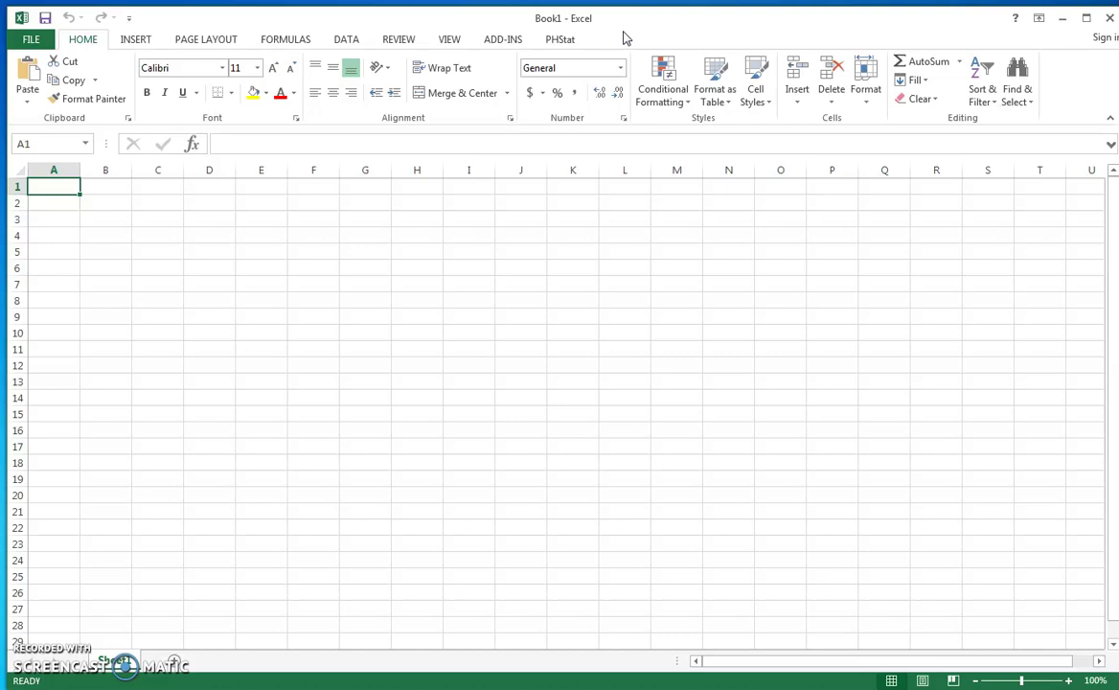
pyautogui.click(572, 40)
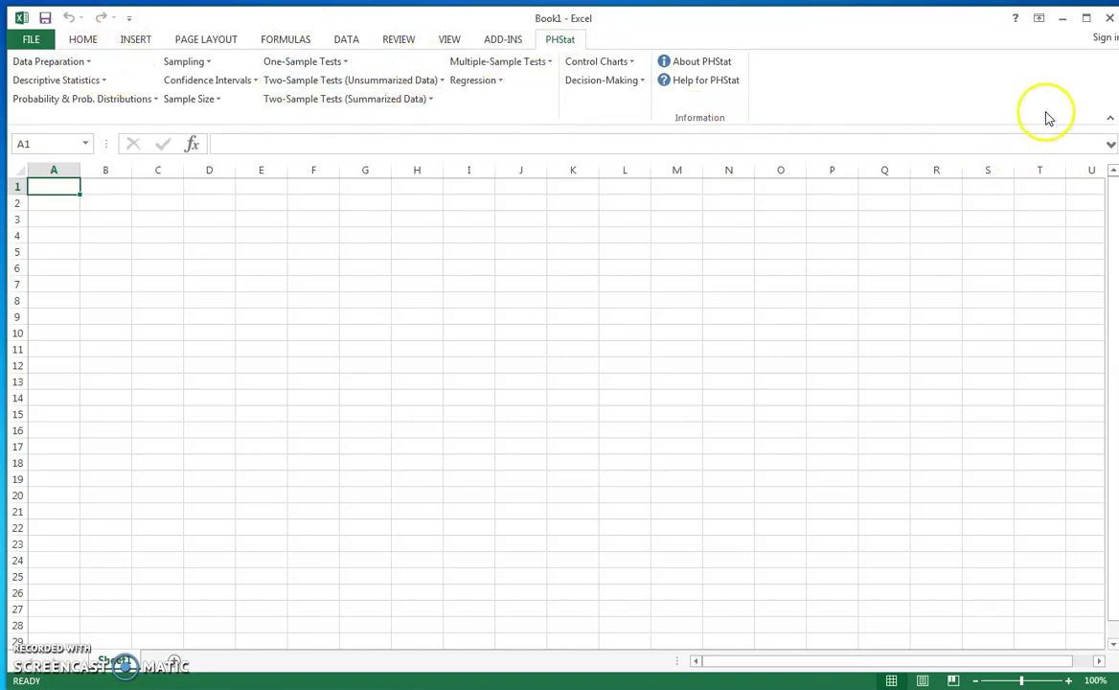
# Step: Relaunch Excel into a fresh blank Book1 and confirm the PHStat tab's commands appear
pyautogui.click(1109, 21)
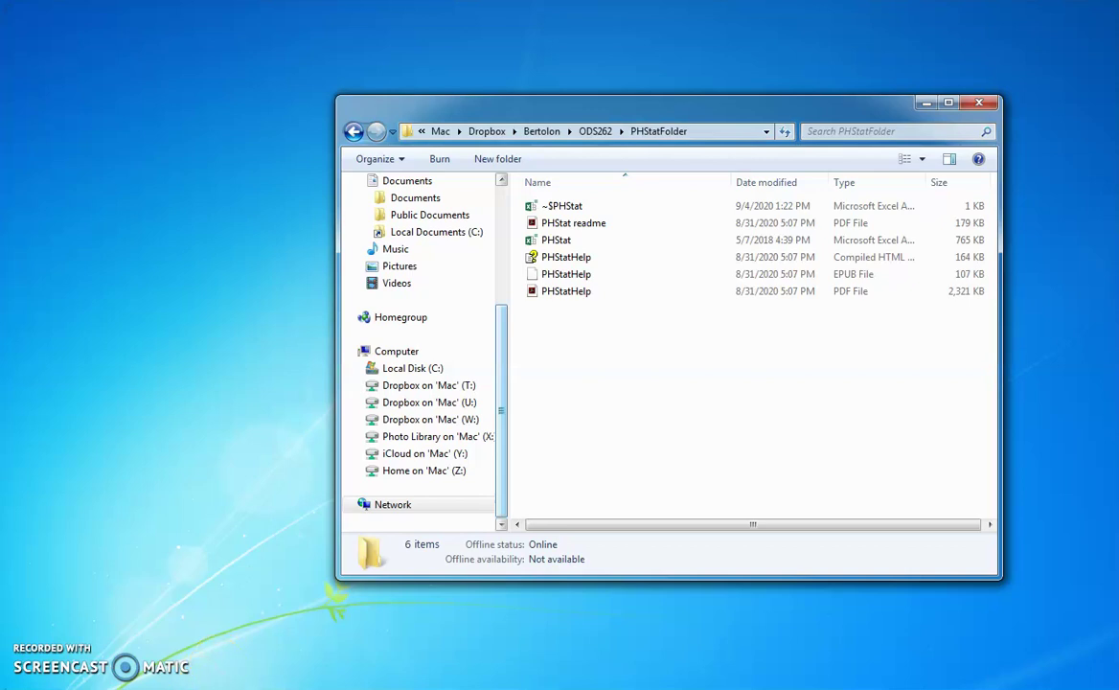
pyautogui.moveTo(130, 685)
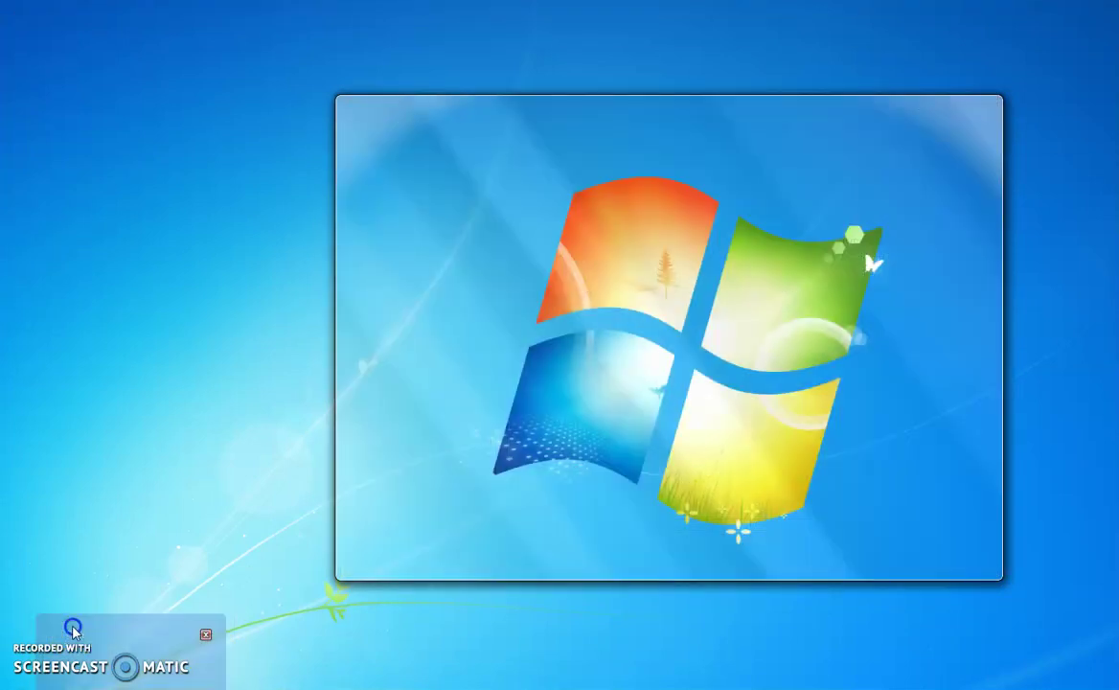
pyautogui.click(76, 632)
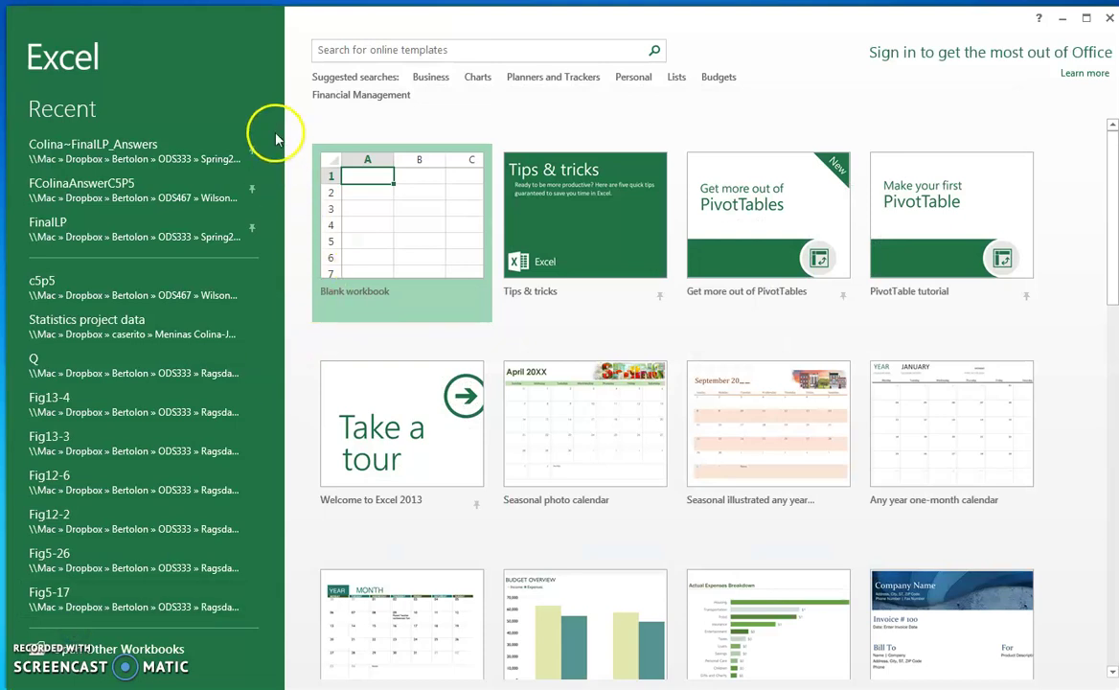
pyautogui.click(444, 244)
pyautogui.click(445, 246)
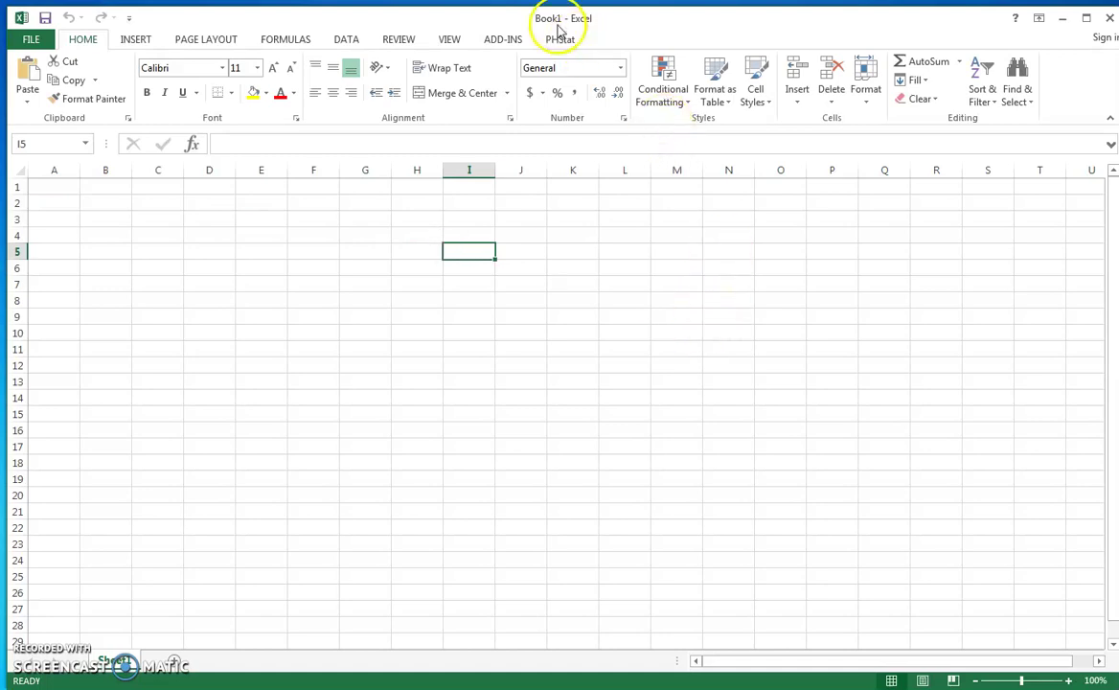
pyautogui.click(561, 41)
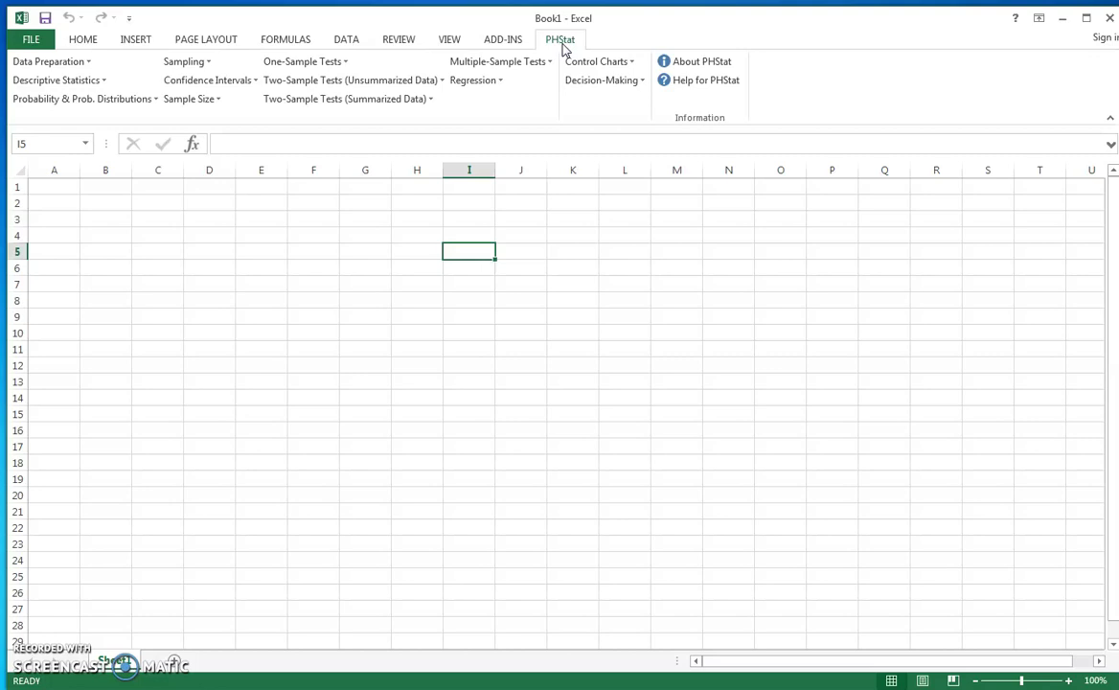
# Step: Open PHStat Help, make its window wider and shorter, and view the Welcome topic
pyautogui.click(721, 84)
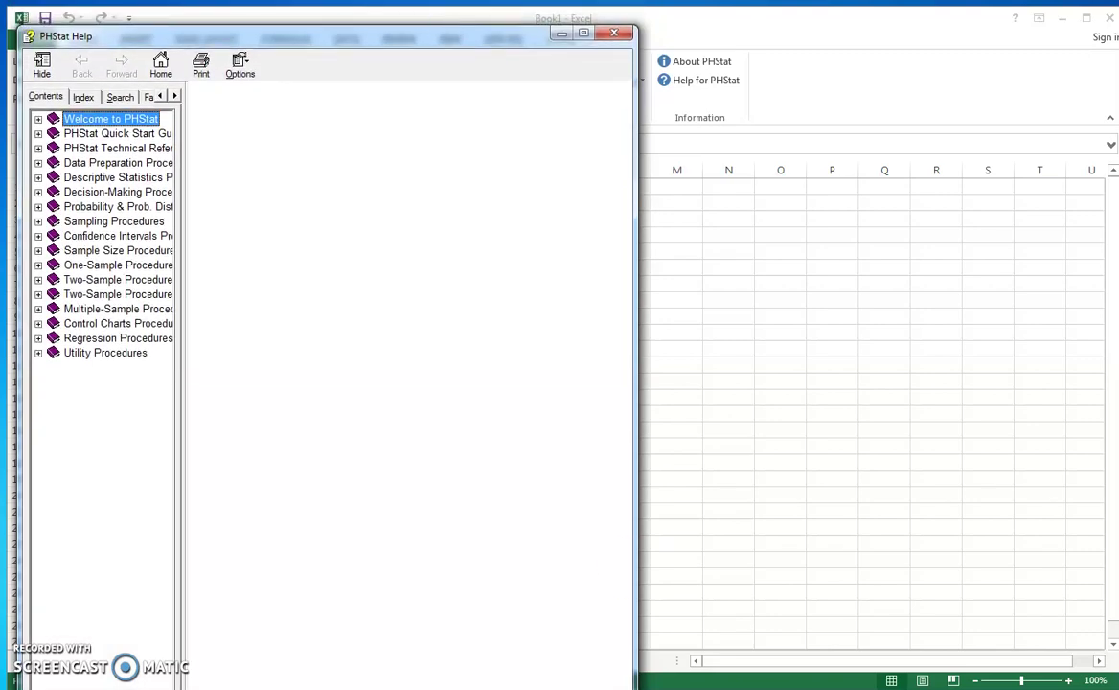
pyautogui.moveTo(636, 686); pyautogui.dragTo(657, 660)
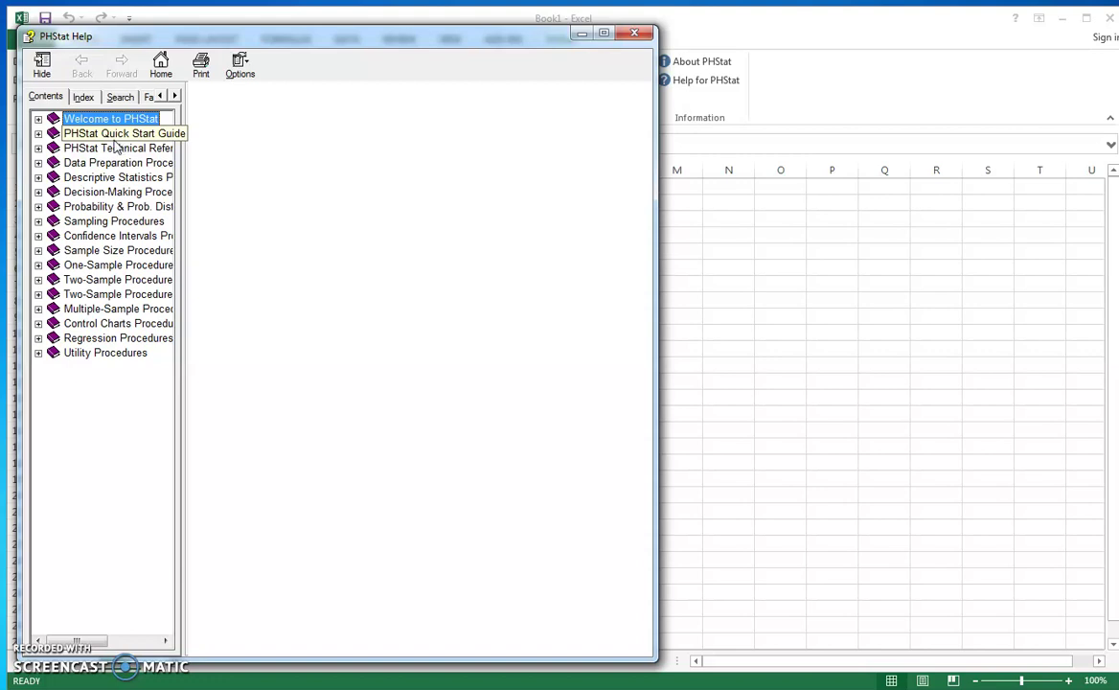
pyautogui.click(39, 119)
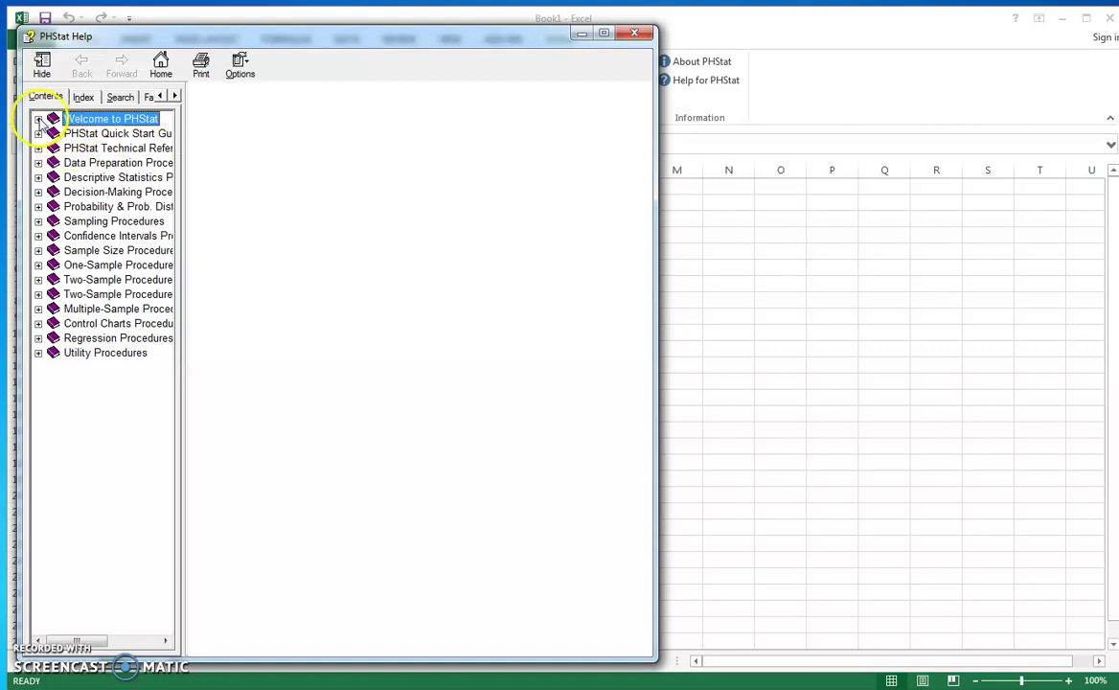
pyautogui.click(39, 119)
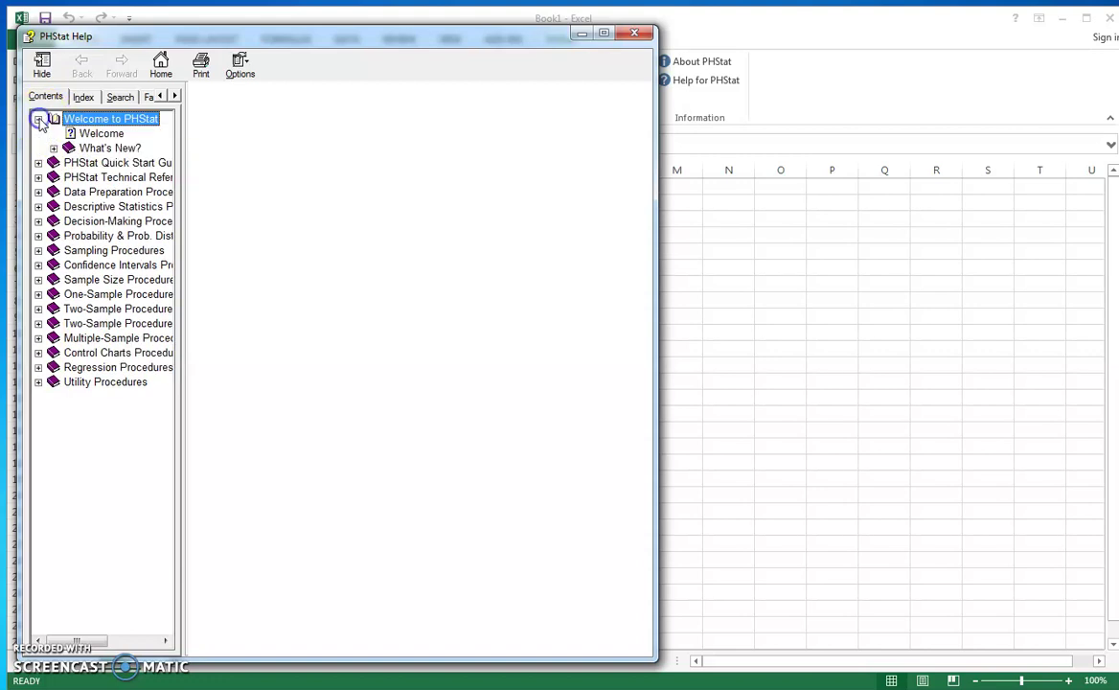
pyautogui.click(86, 134)
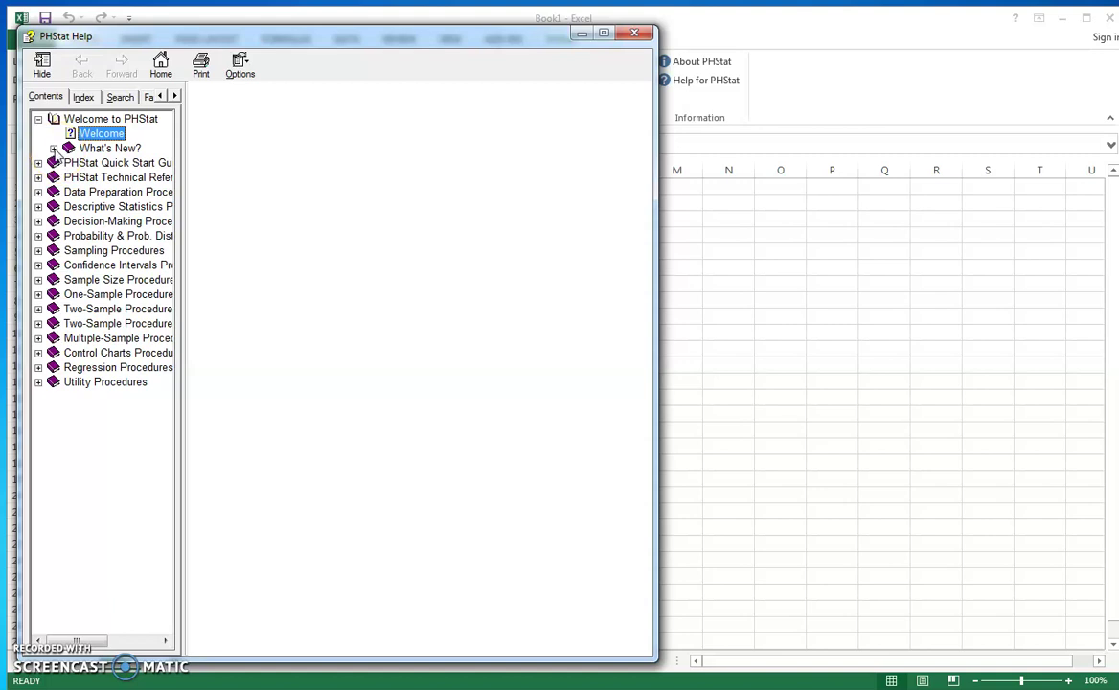
# Step: Browse What's New?, collapse it and Welcome, then view Utility Procedures' Fix Up Chart topic
pyautogui.click(53, 148)
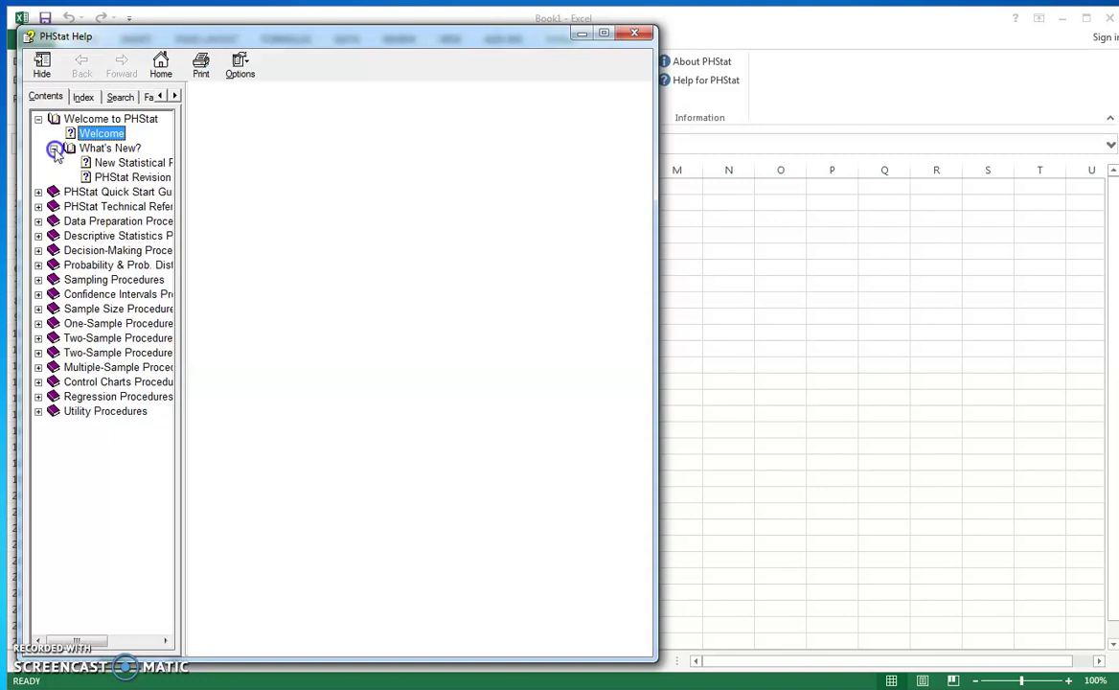
pyautogui.click(103, 163)
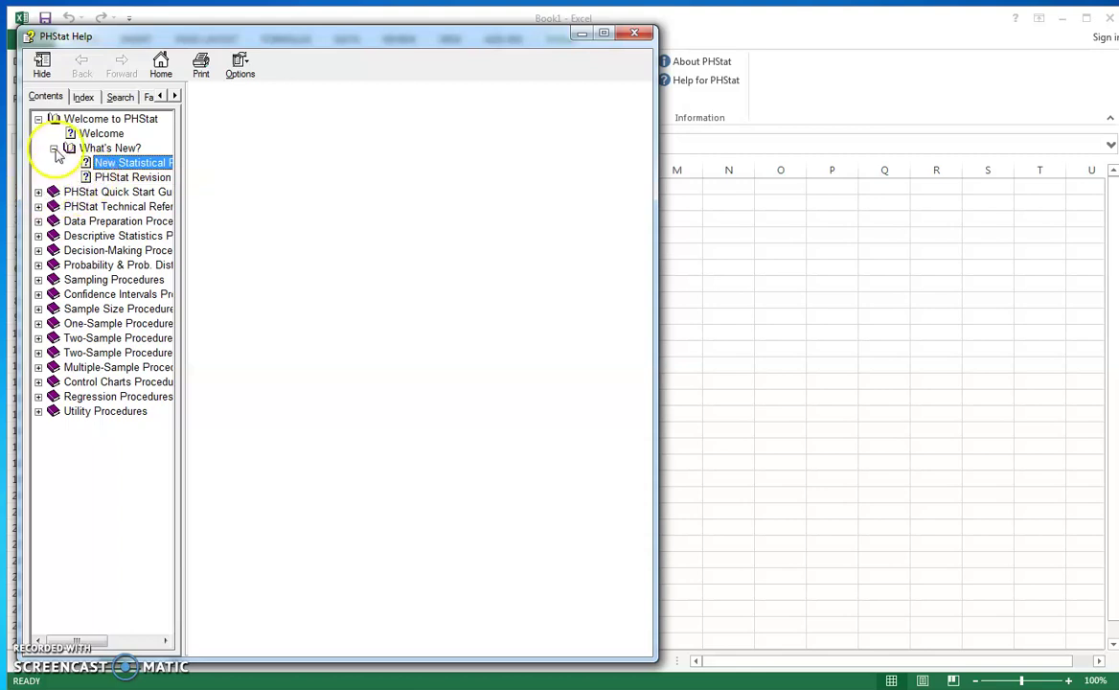
pyautogui.click(54, 148)
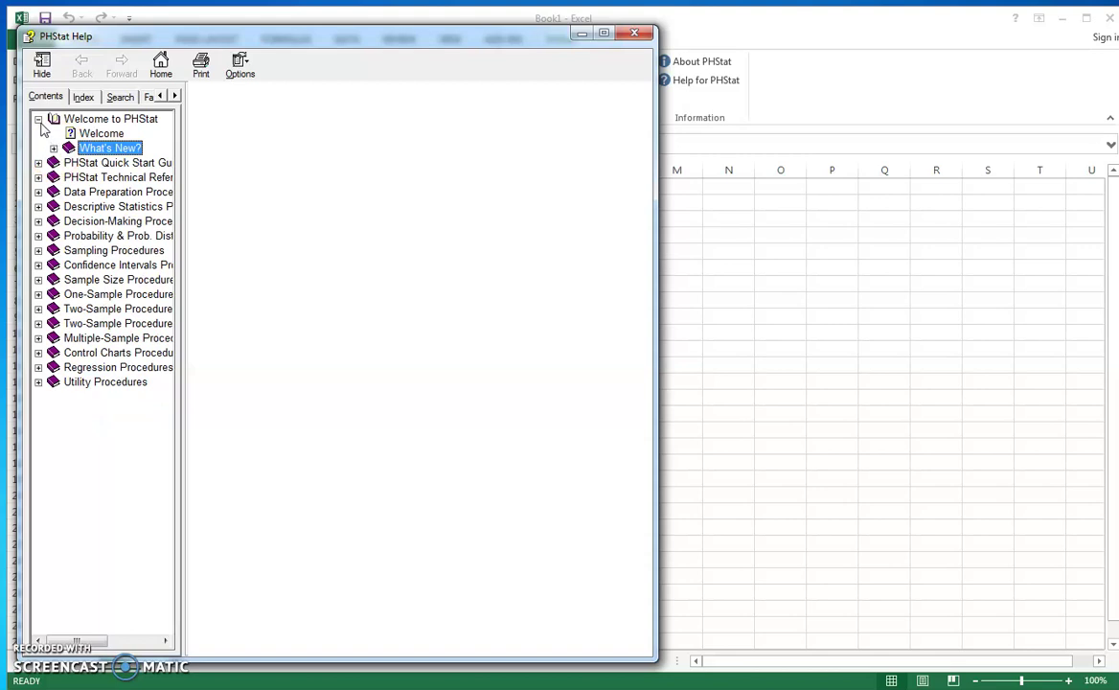
pyautogui.click(39, 119)
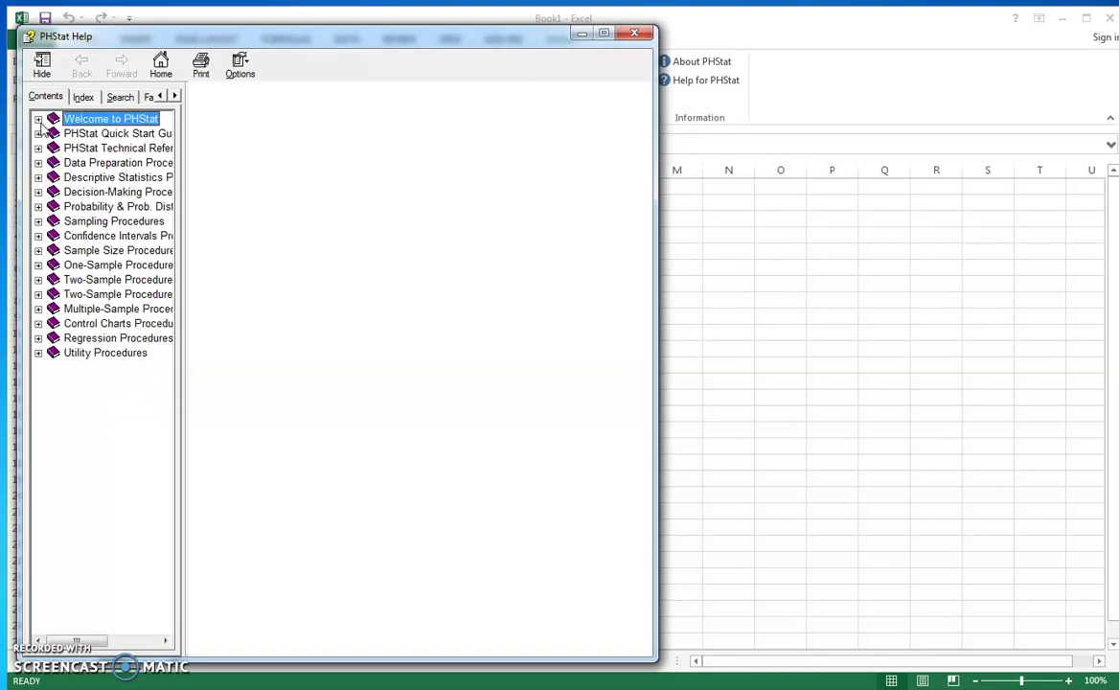
pyautogui.click(38, 353)
pyautogui.click(96, 369)
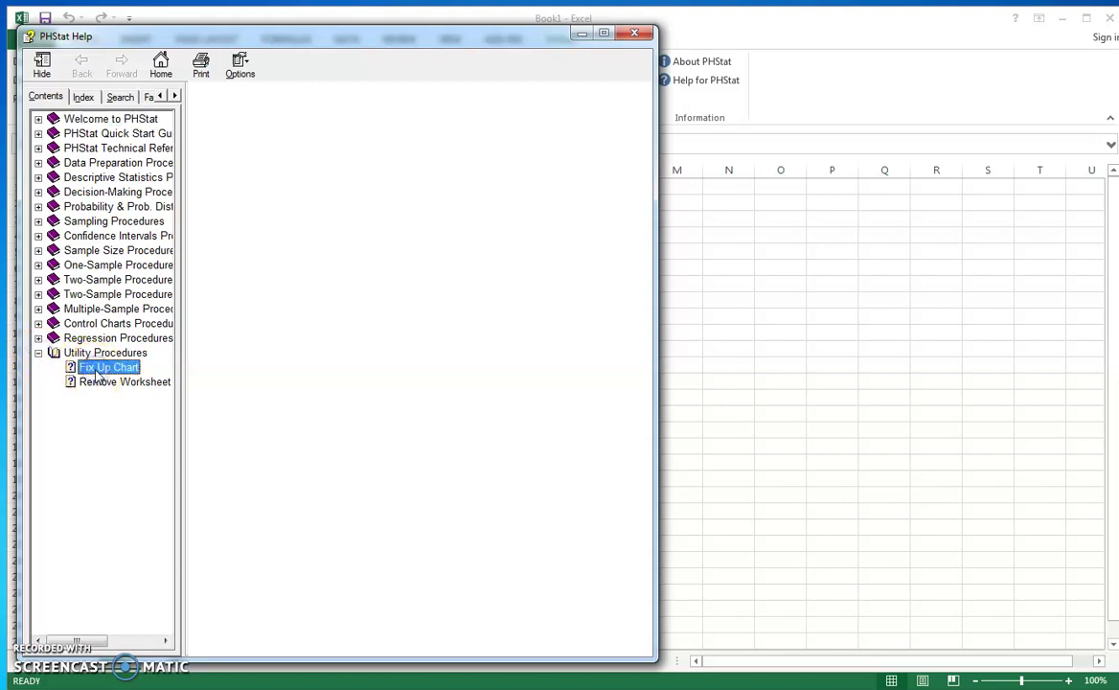
pyautogui.click(117, 371)
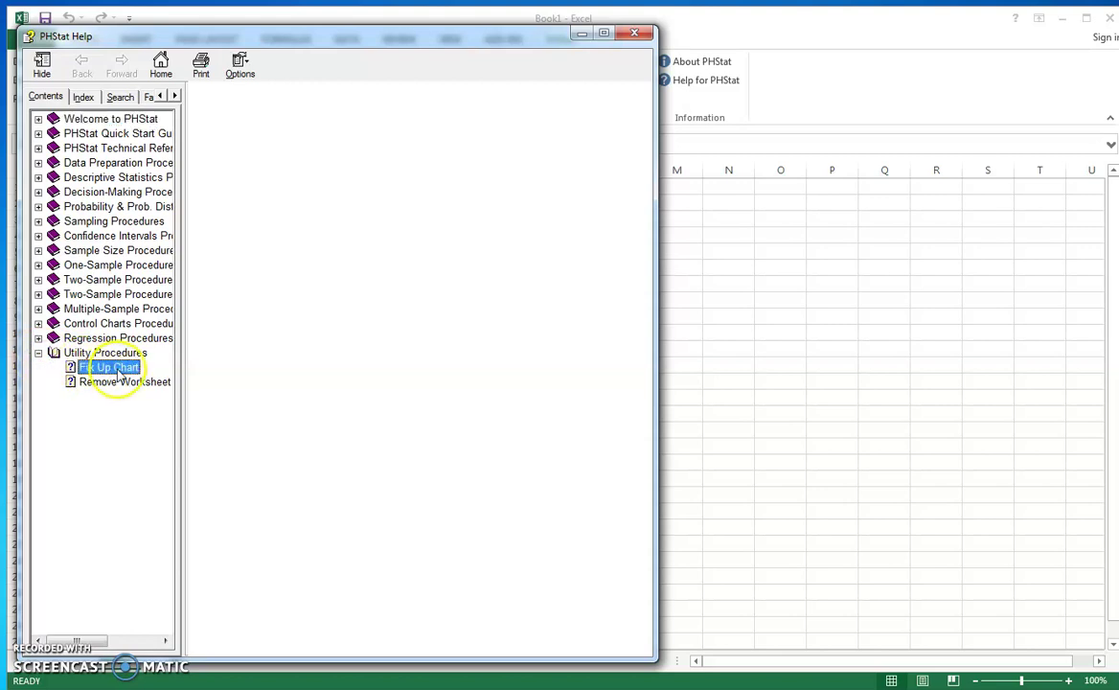
# Step: Close the help, check About PHStat shows XLAM version 4.1, then reopen and close help
pyautogui.click(638, 35)
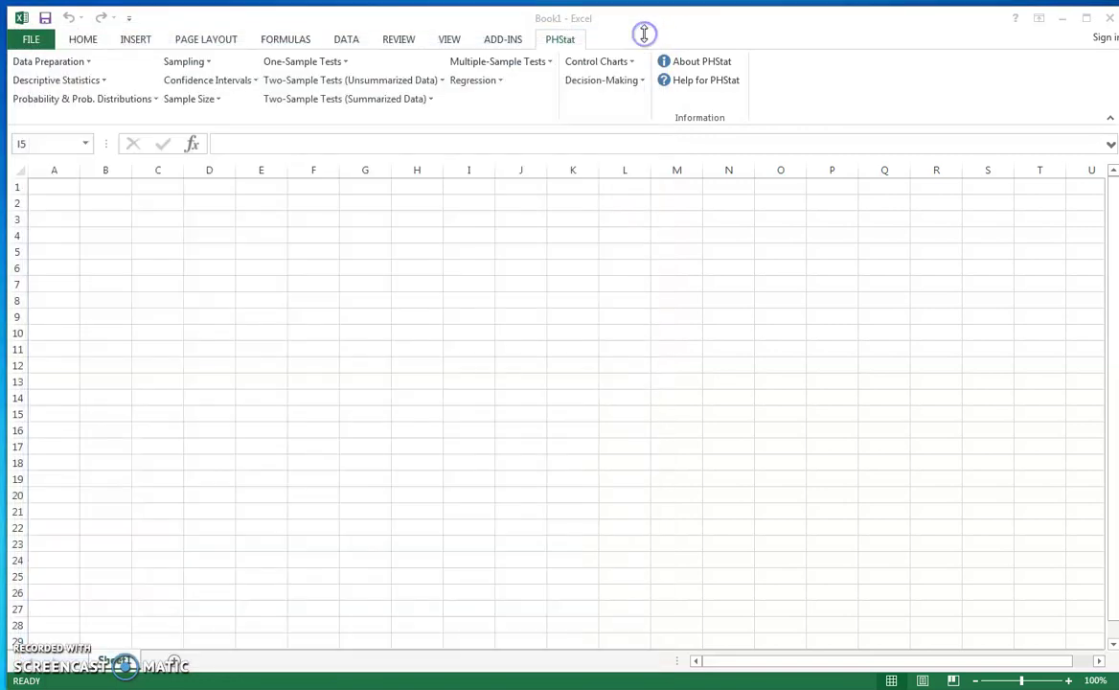
pyautogui.click(683, 63)
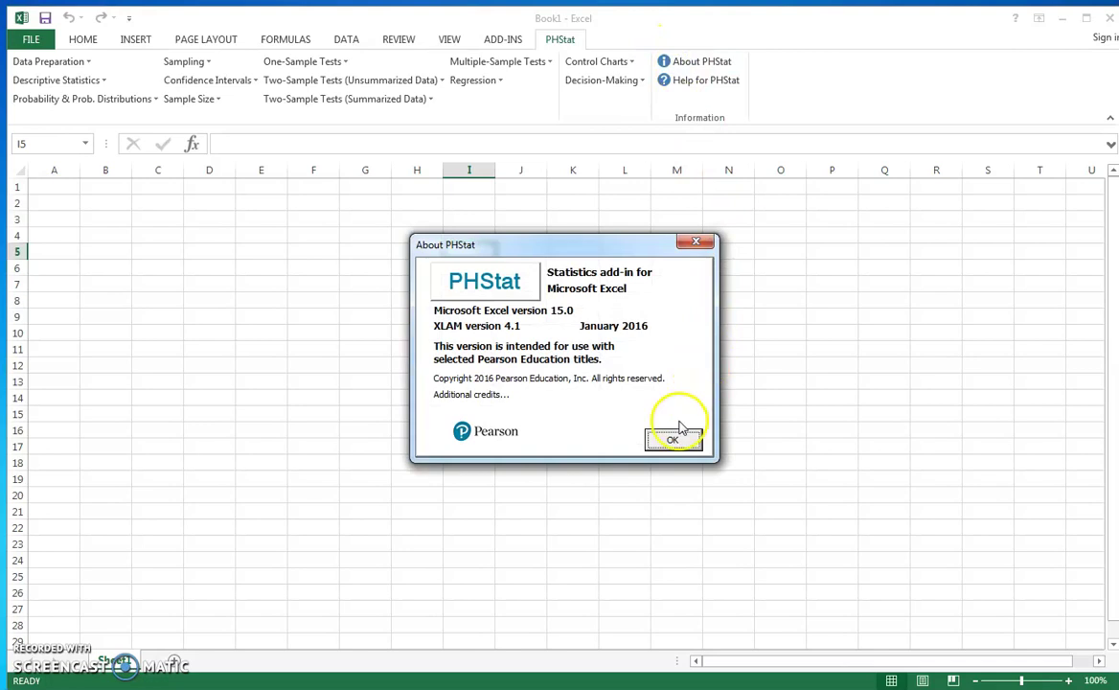
pyautogui.click(673, 436)
pyautogui.click(702, 81)
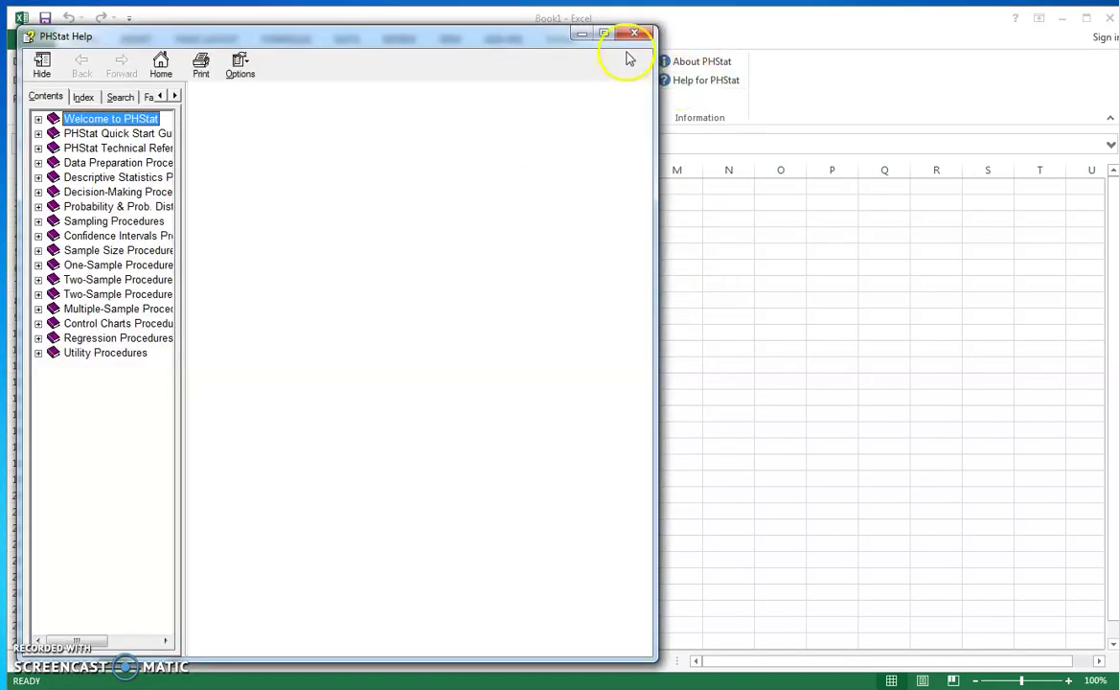
pyautogui.click(633, 36)
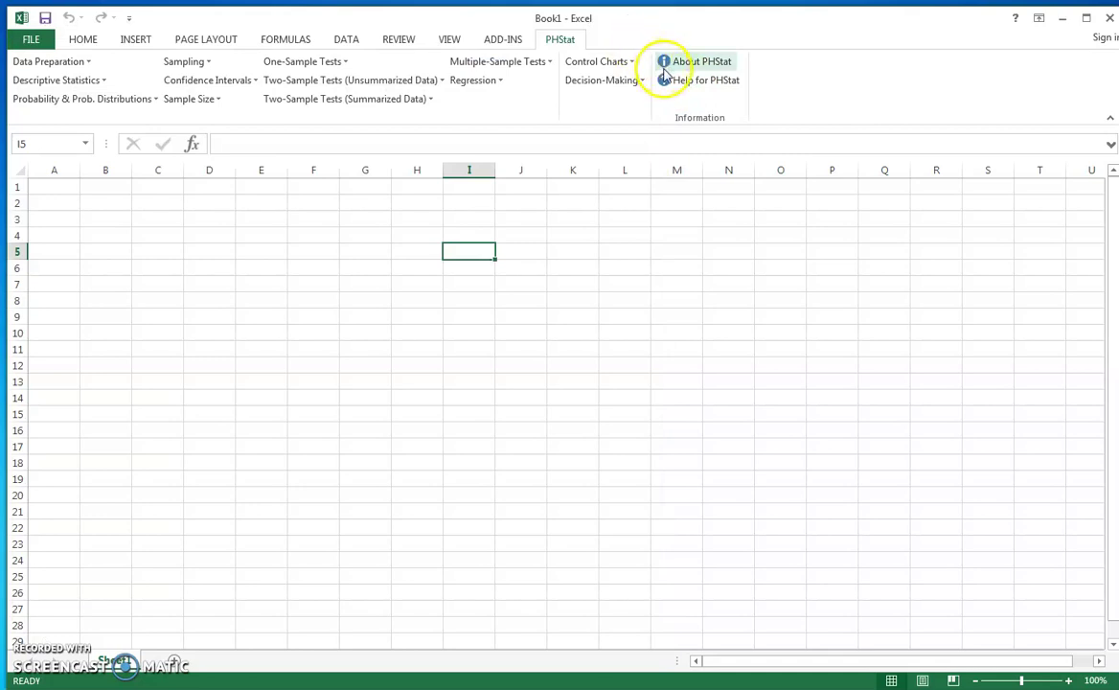